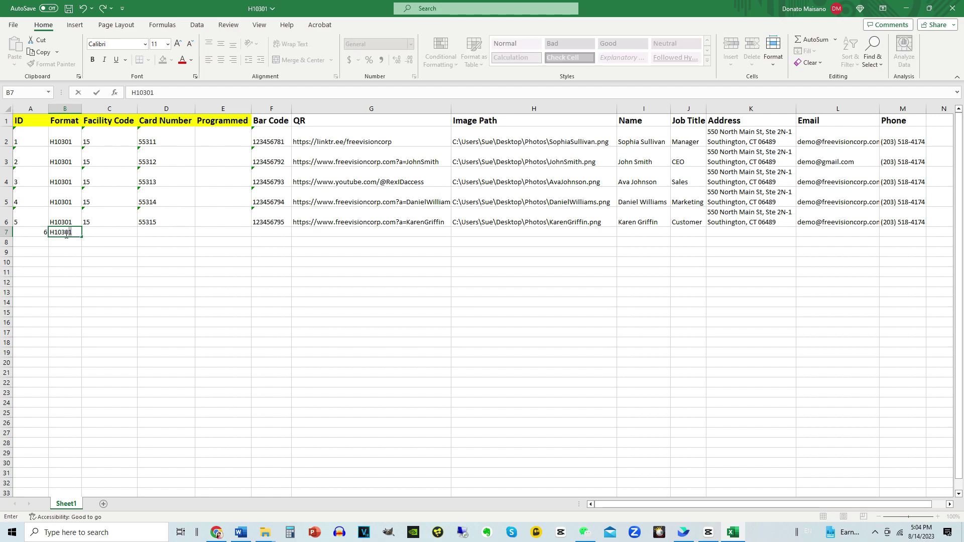
pyautogui.press('Tab')
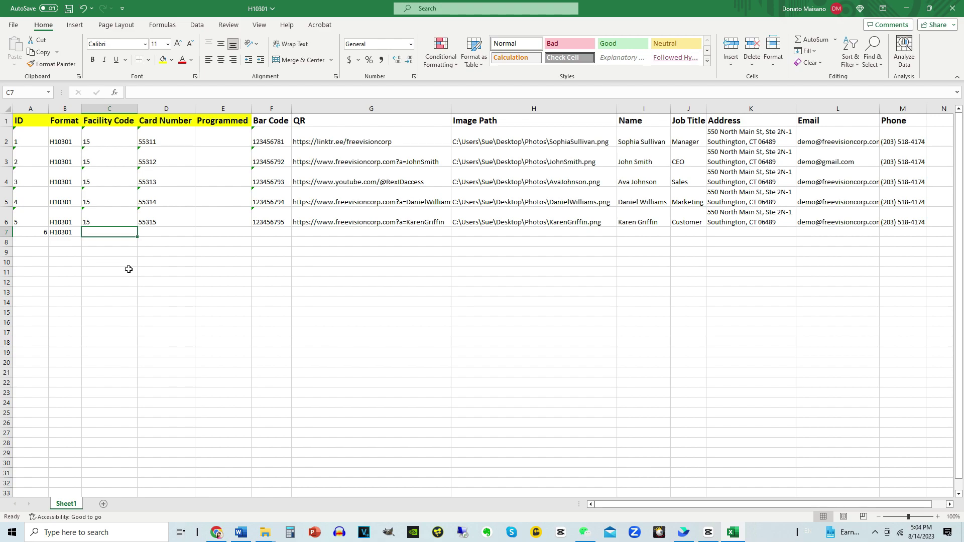
pyautogui.write('15')
pyautogui.click(165, 232)
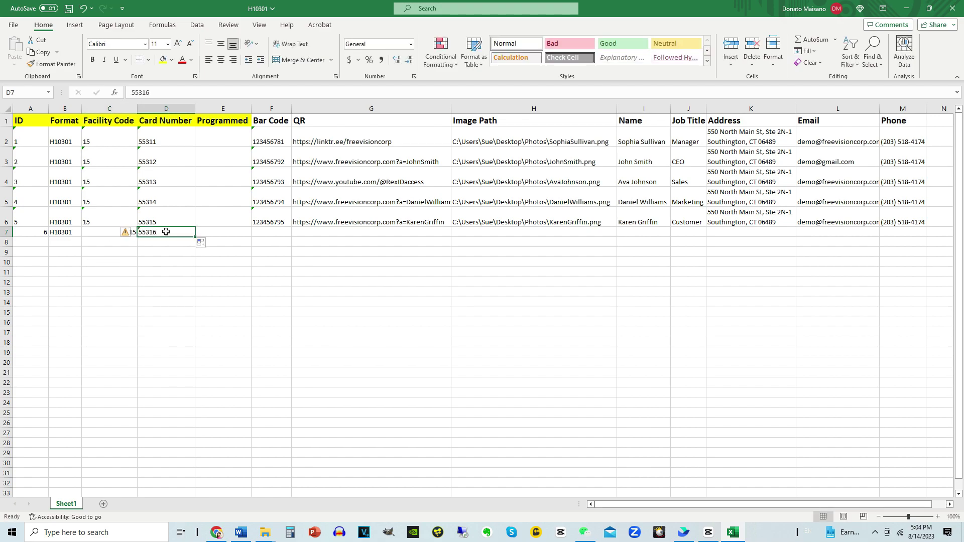
pyautogui.click(221, 106)
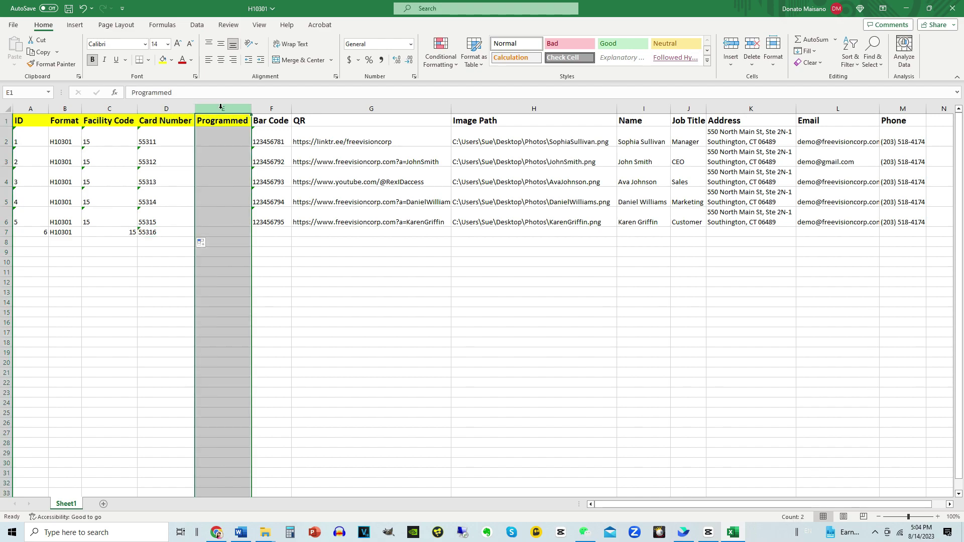
pyautogui.click(268, 232)
pyautogui.write('123456796')
pyautogui.click(303, 231)
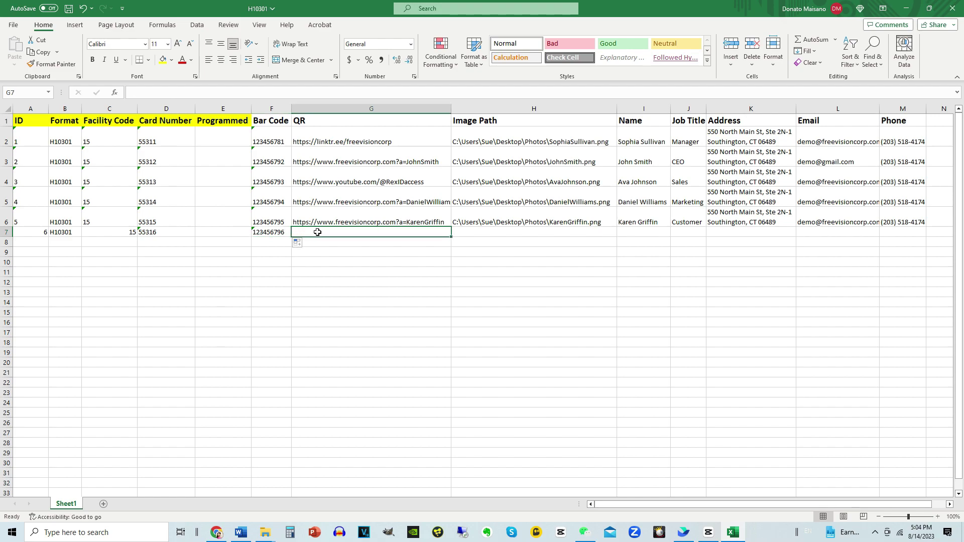
pyautogui.write('https')
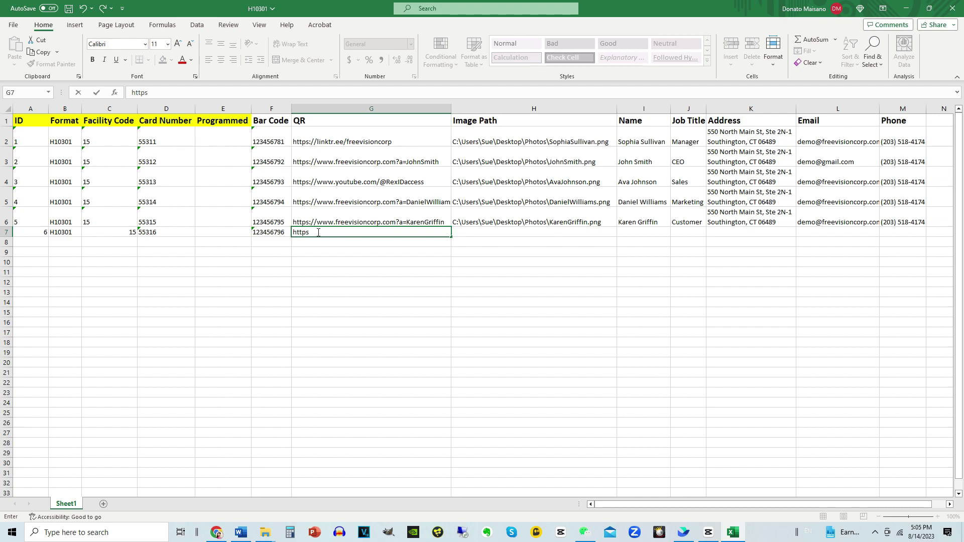
pyautogui.write('://www.freevisioncor')
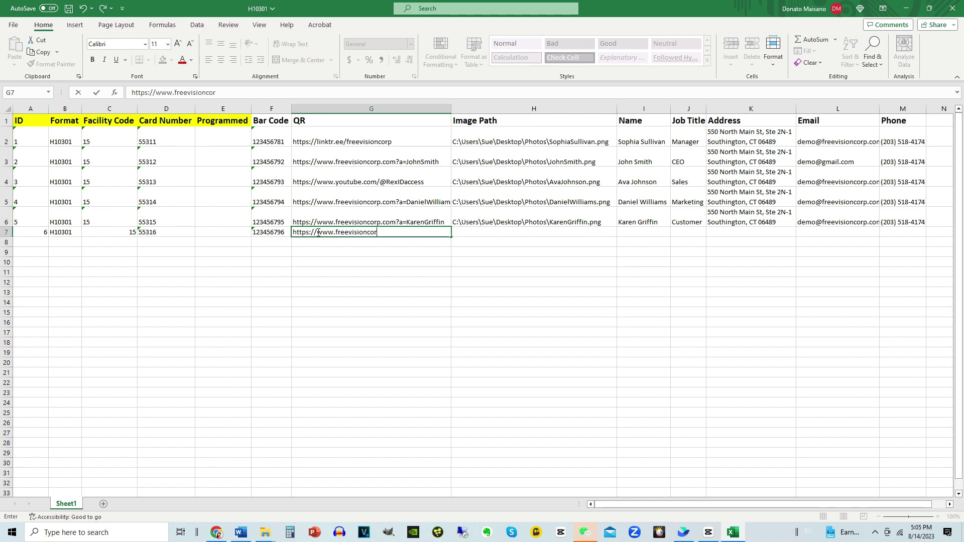
pyautogui.write('p.com')
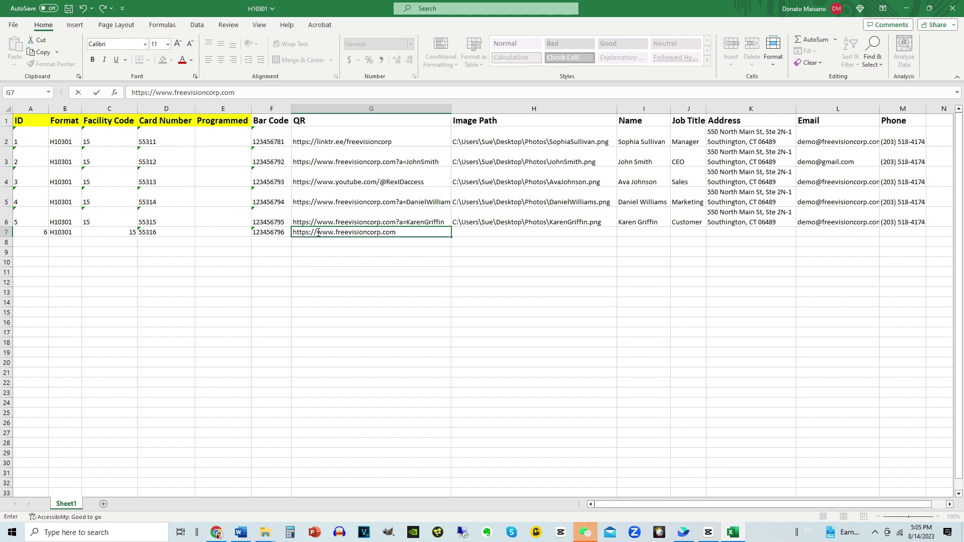
pyautogui.press('Tab')
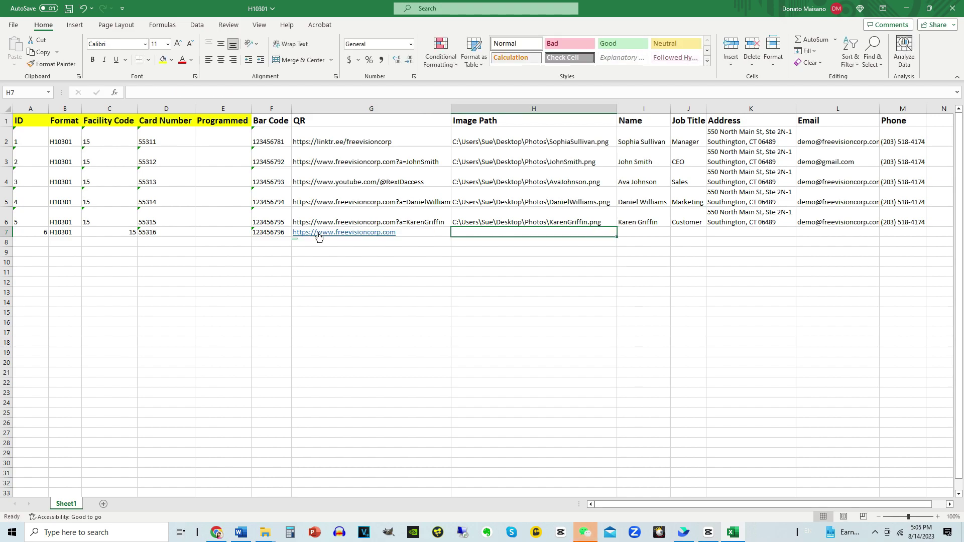
pyautogui.press('super+d')
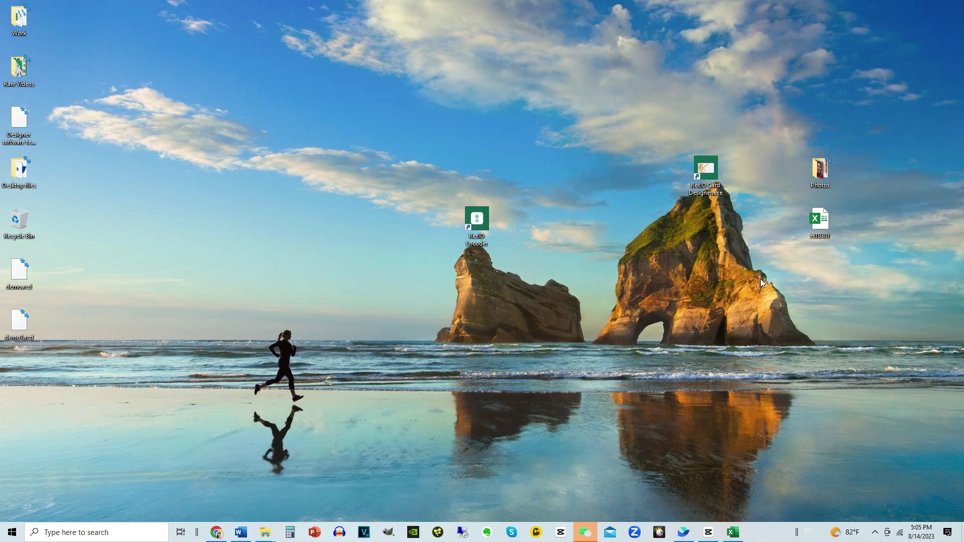
# Open the new cardholder photo's file properties in the desktop Photos folder to read its location.
pyautogui.doubleClick(819, 171)
pyautogui.click(864, 213)
pyautogui.moveTo(894, 196)
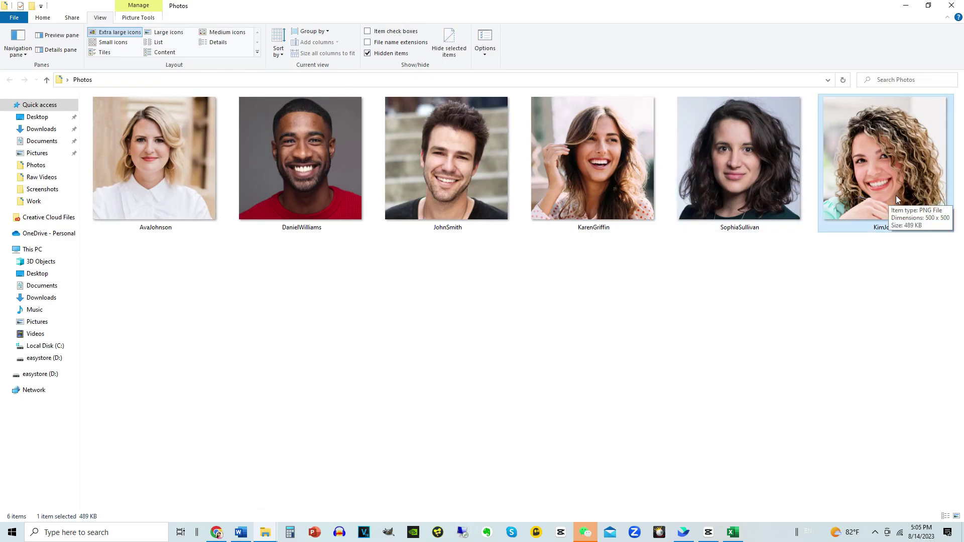
pyautogui.rightClick(860, 196)
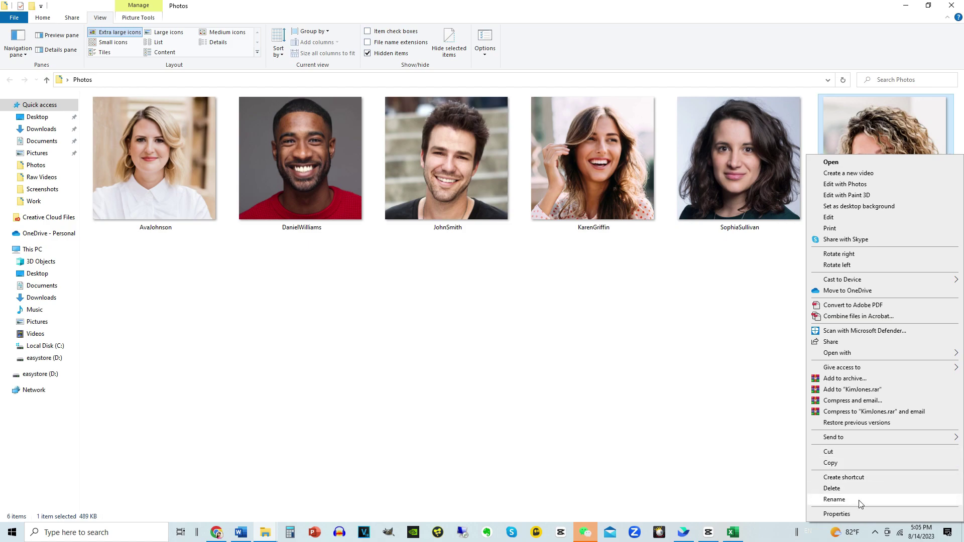
pyautogui.click(854, 514)
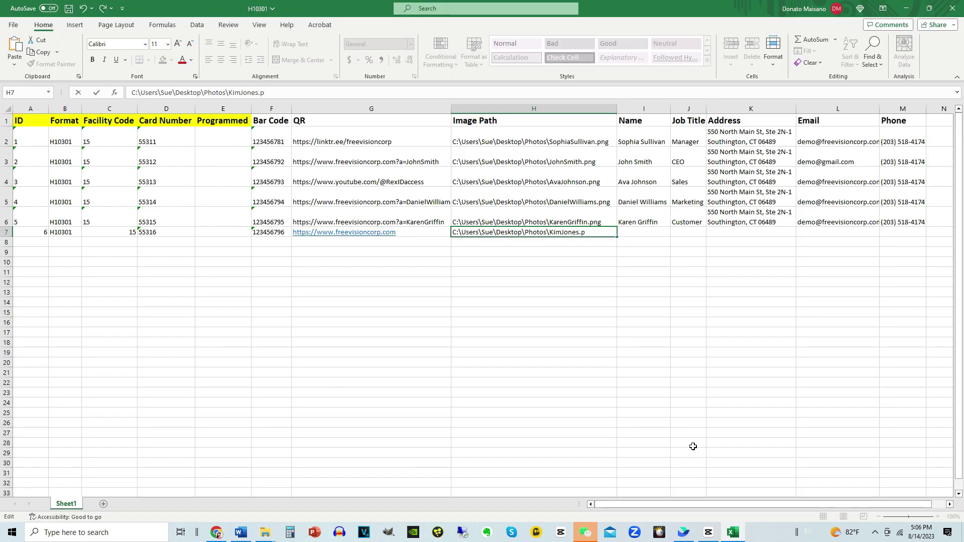
# Finish row 7's image path and enter the cardholder's full name in I7.
pyautogui.write('ng')
pyautogui.press('Return')
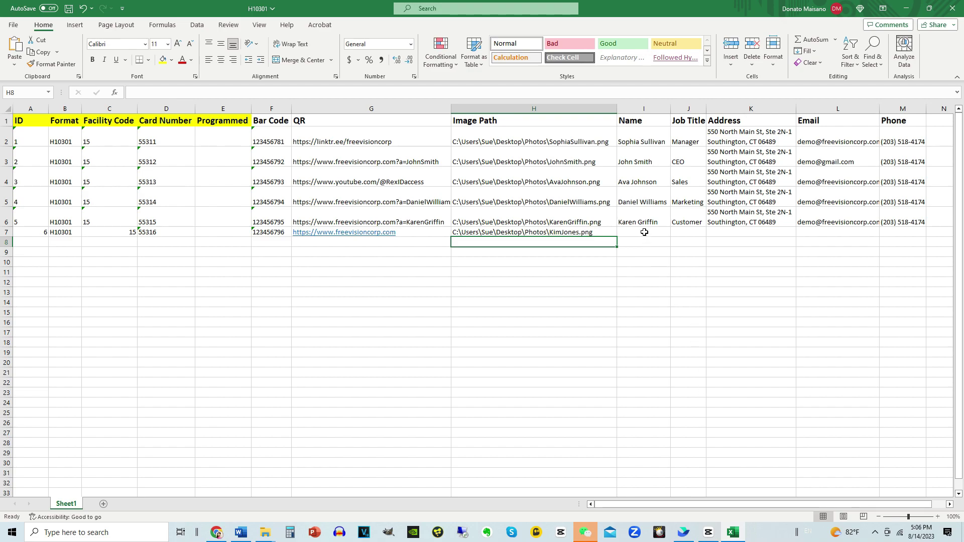
pyautogui.click(644, 232)
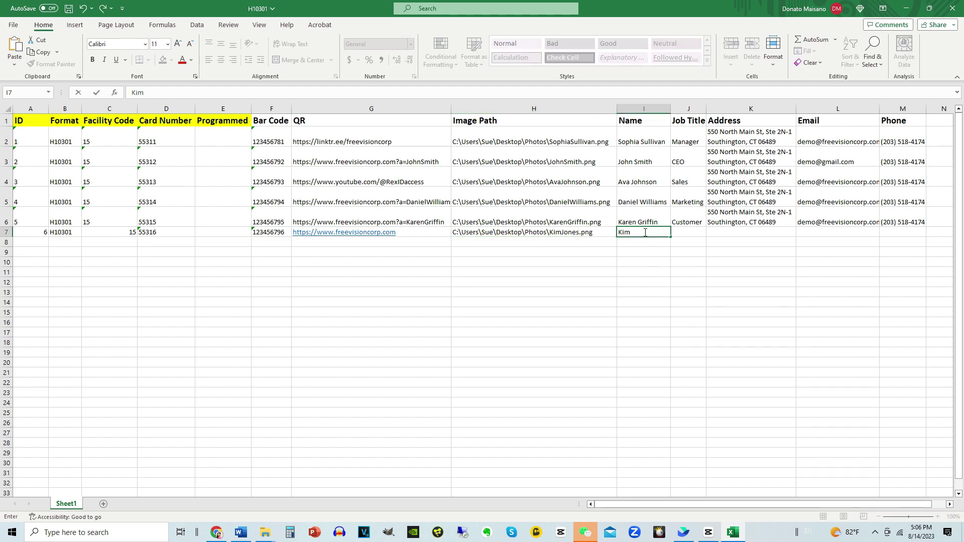
pyautogui.press('Tab')
# Enter job title Social Media Manager in J7 and autofit column J.
pyautogui.write('So')
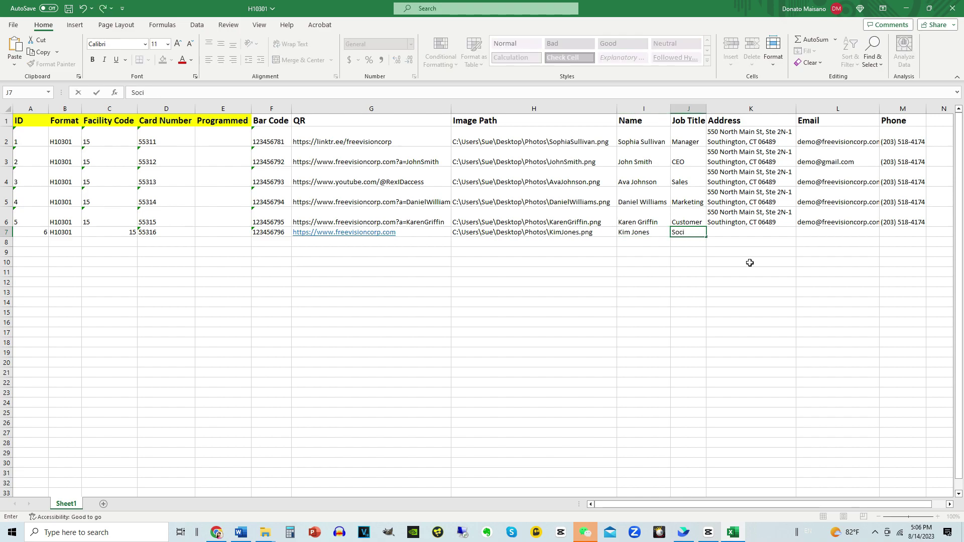
pyautogui.write('cial Media Manager')
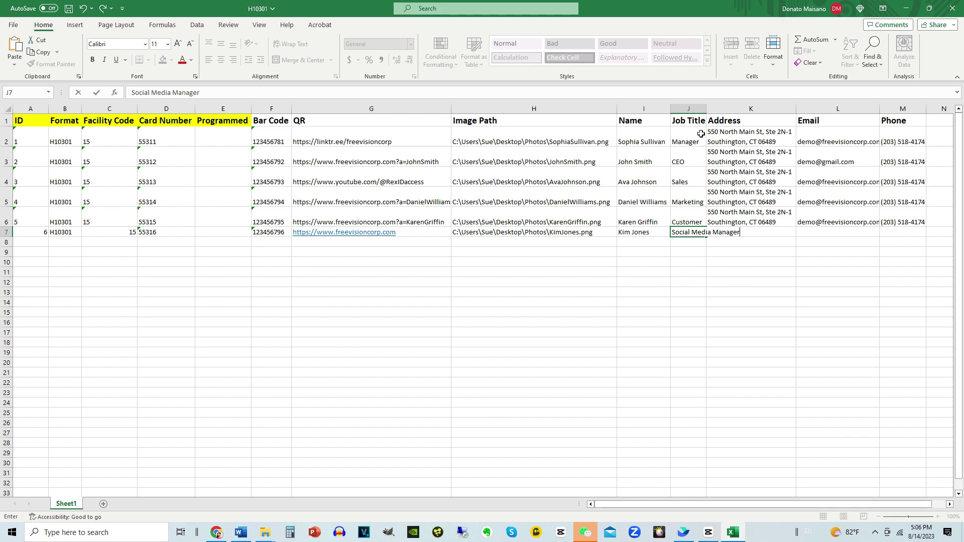
pyautogui.click(703, 108)
pyautogui.doubleClick(706, 108)
# Copy the two-line company address from the Word document.
pyautogui.click(752, 232)
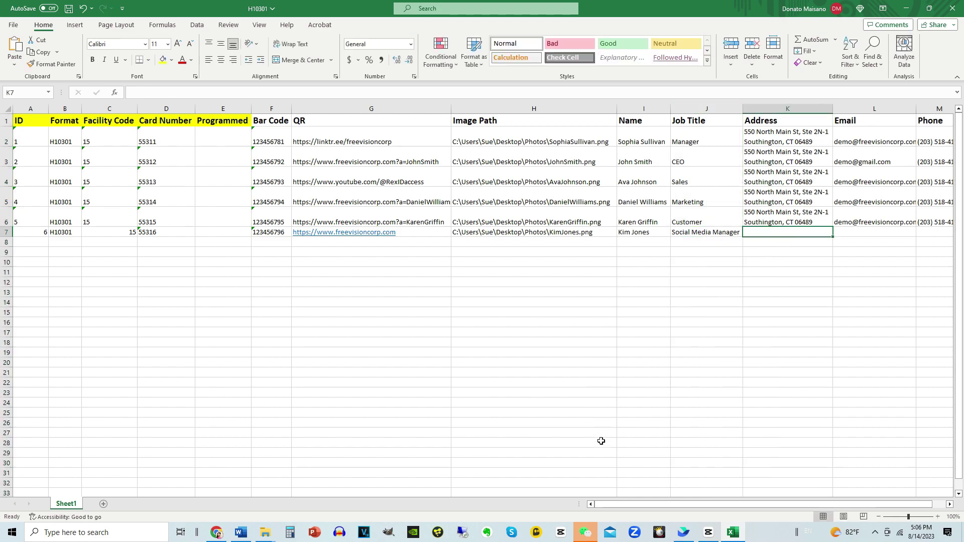
pyautogui.click(241, 532)
pyautogui.rightClick(337, 186)
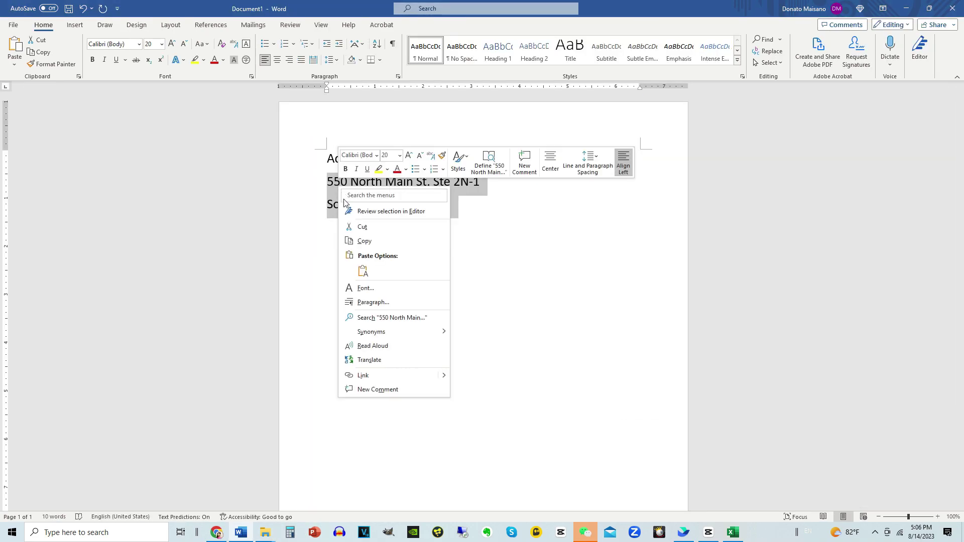
pyautogui.click(390, 246)
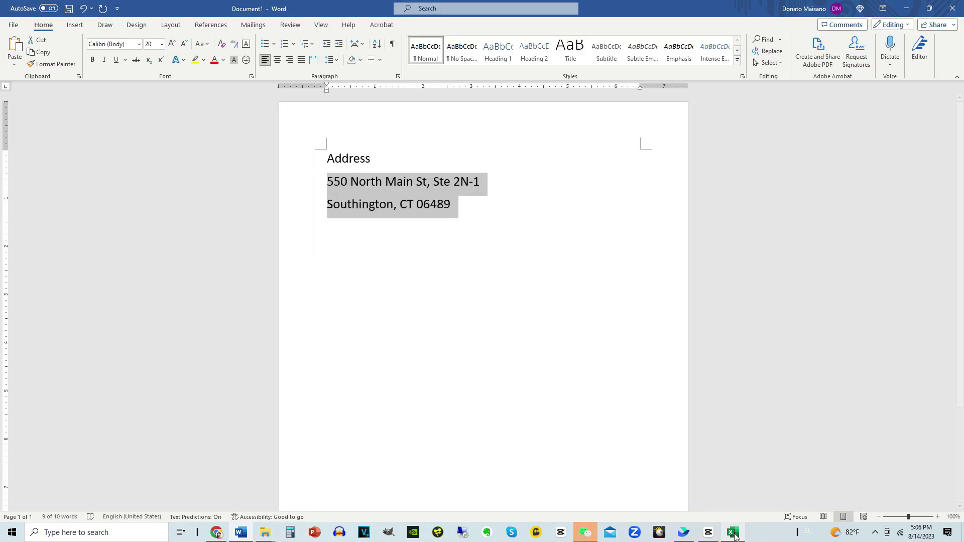
pyautogui.click(732, 532)
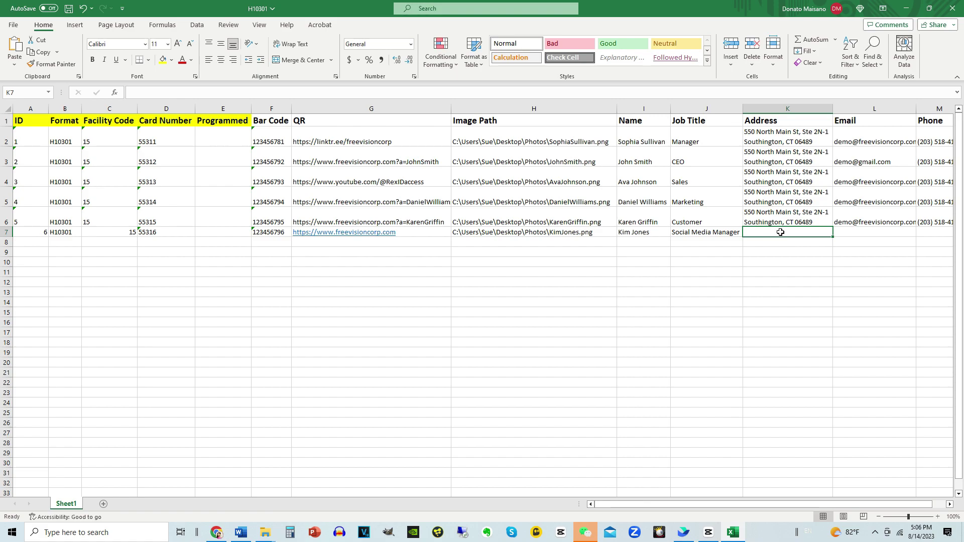
# Paste the two-line company address into row 7's Address cell.
pyautogui.click(218, 88)
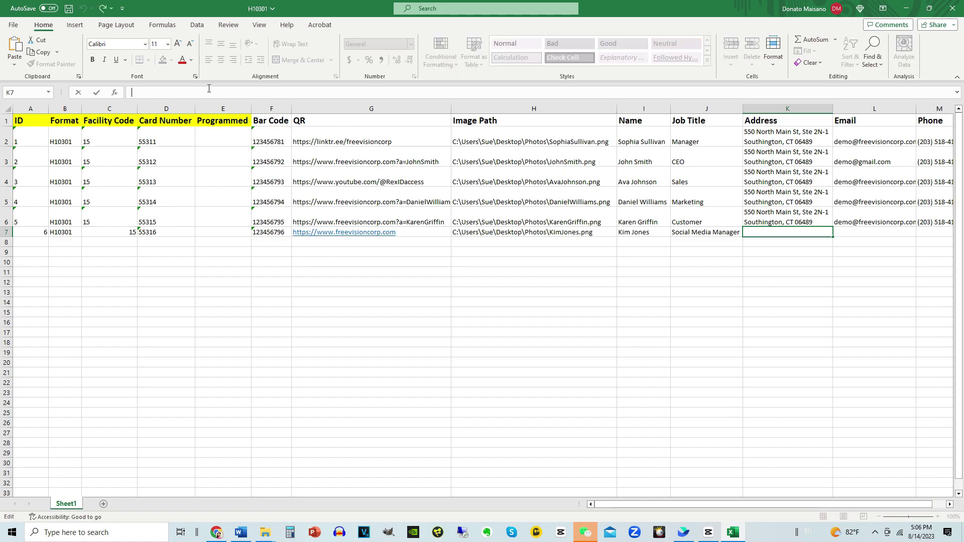
pyautogui.hotkey('ctrl', 'v')
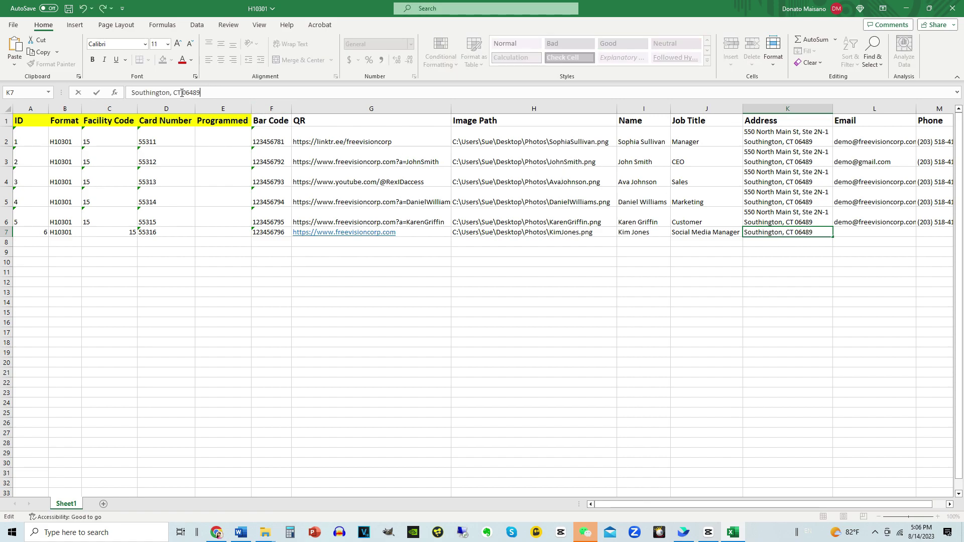
pyautogui.press('Return')
# Enter the contact's e-mail and phone number in row 7 and save the workbook.
pyautogui.click(863, 236)
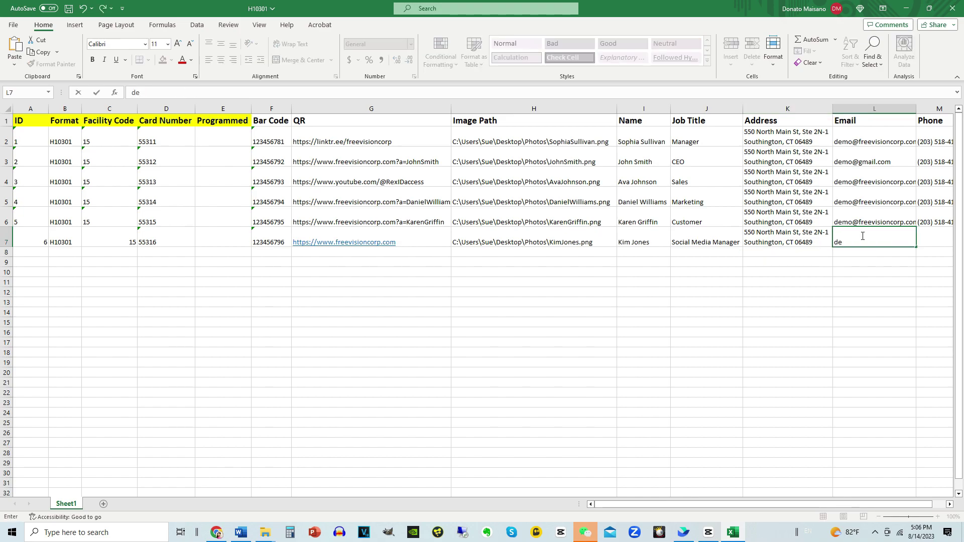
pyautogui.press('Tab')
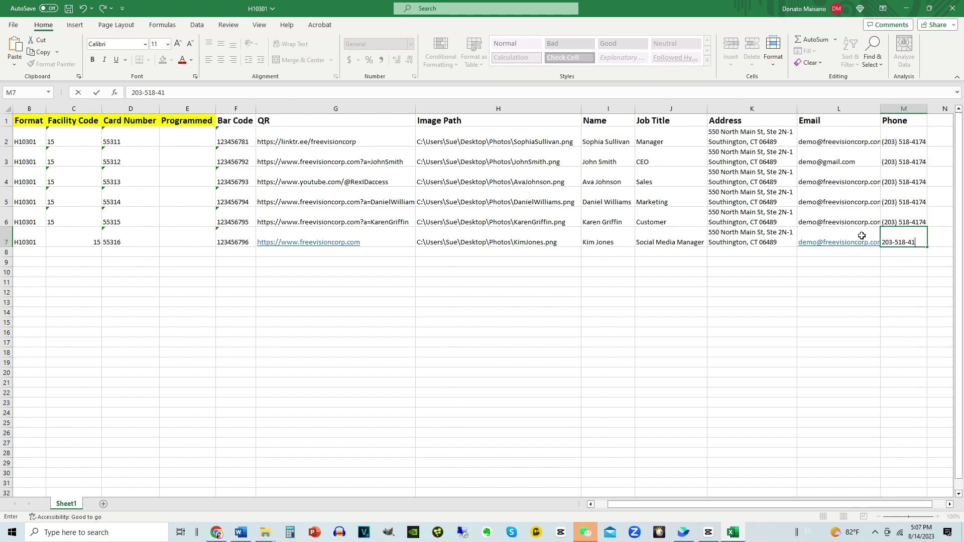
pyautogui.click(893, 300)
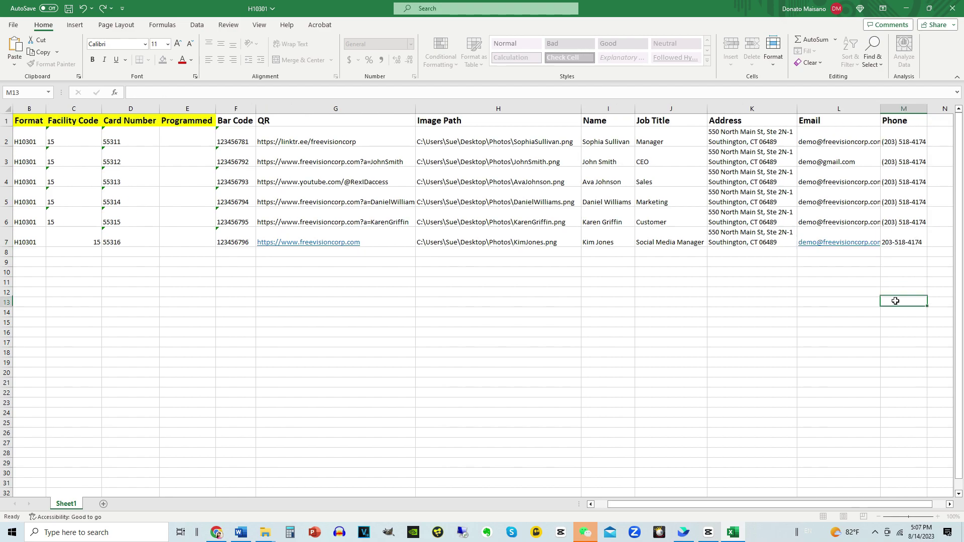
pyautogui.click(69, 8)
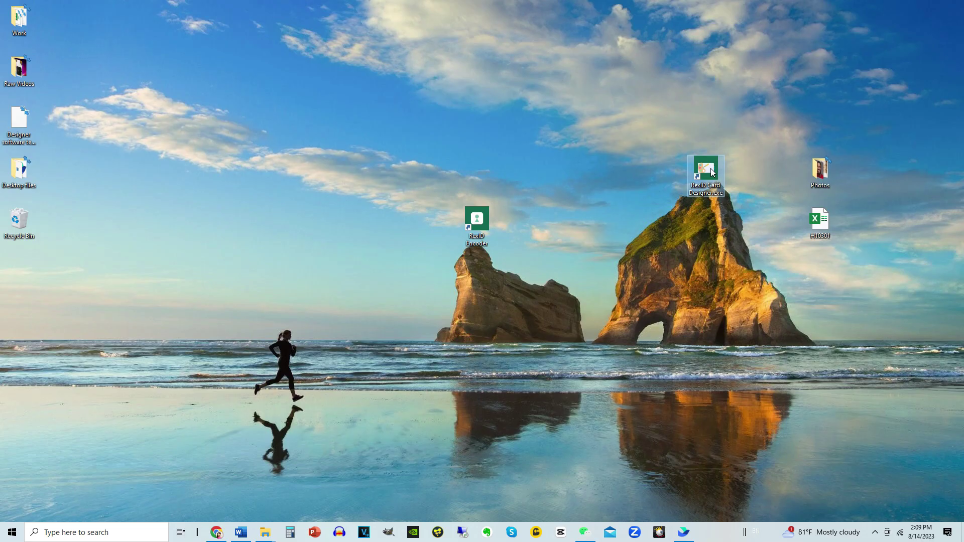
# Launch RexID Card Designer and draw an image box near the card's top-left.
pyautogui.doubleClick(705, 171)
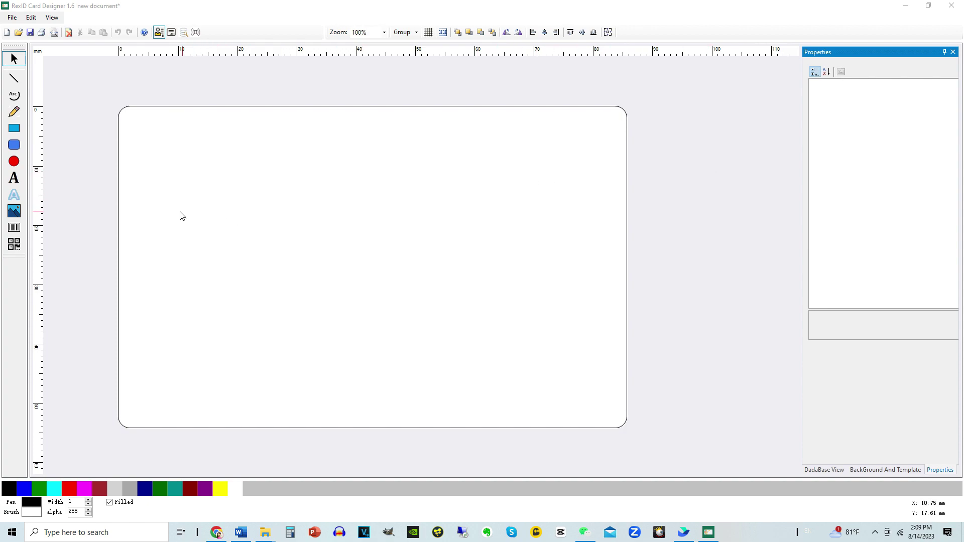
pyautogui.click(16, 213)
pyautogui.moveTo(149, 136); pyautogui.dragTo(334, 287)
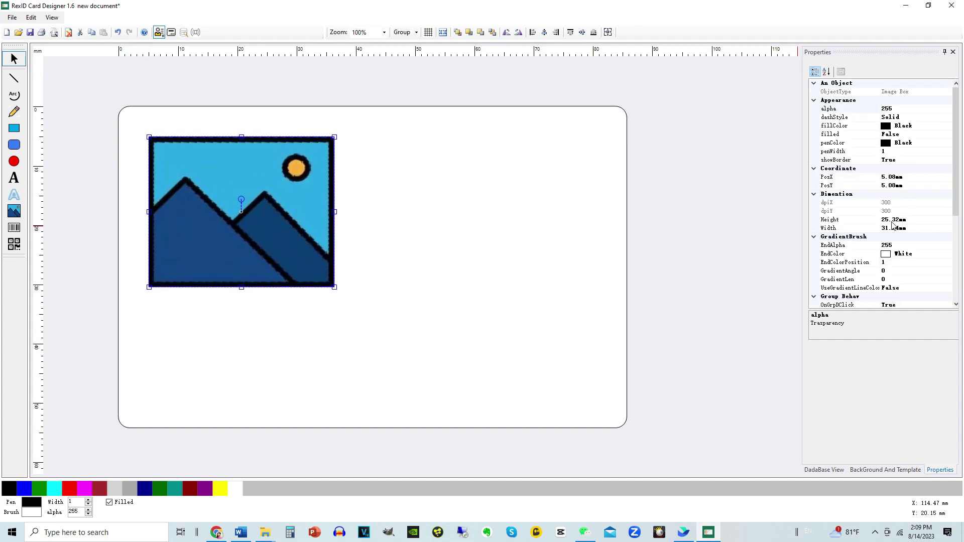
# Set the image box's Height and Width to 30.06 mm each.
pyautogui.click(895, 220)
pyautogui.moveTo(900, 220); pyautogui.dragTo(879, 221)
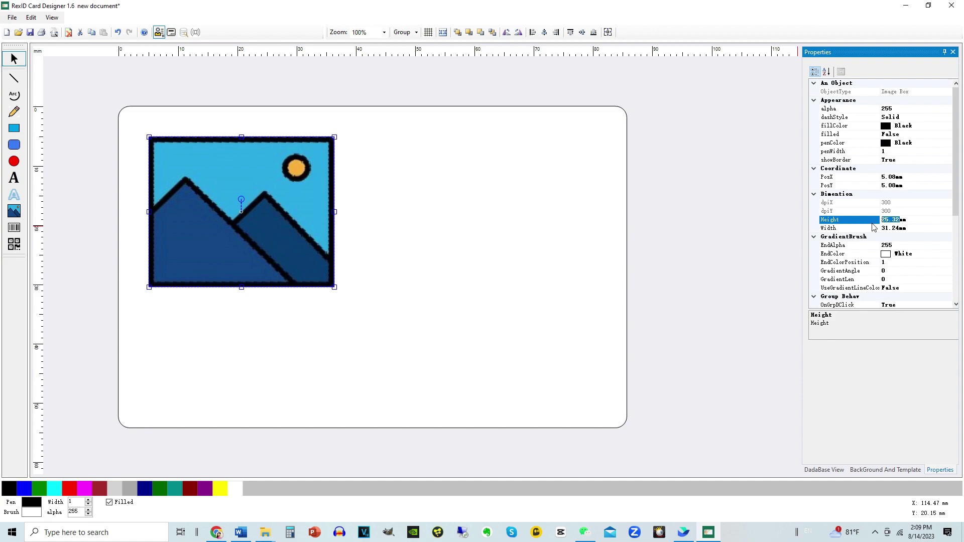
pyautogui.write('30.06mm')
pyautogui.press('Return')
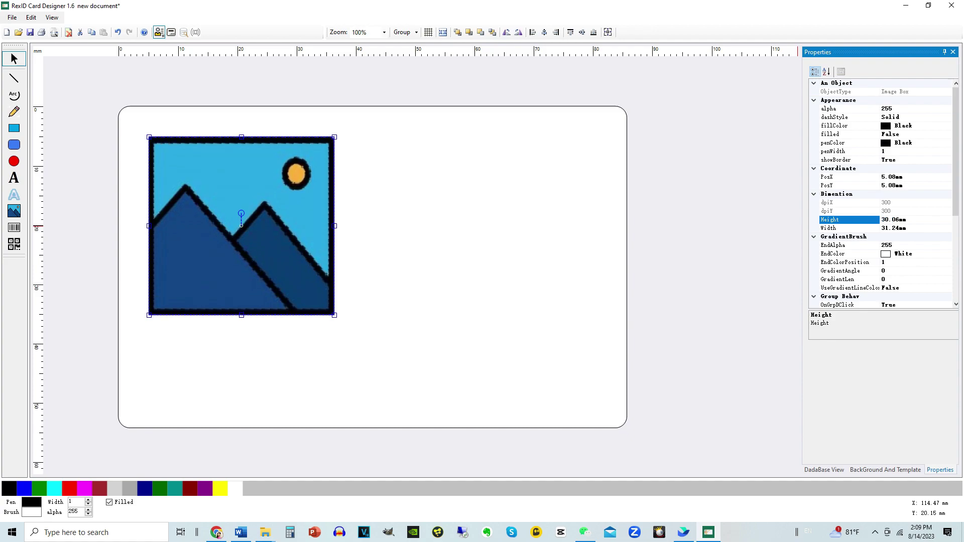
pyautogui.click(898, 228)
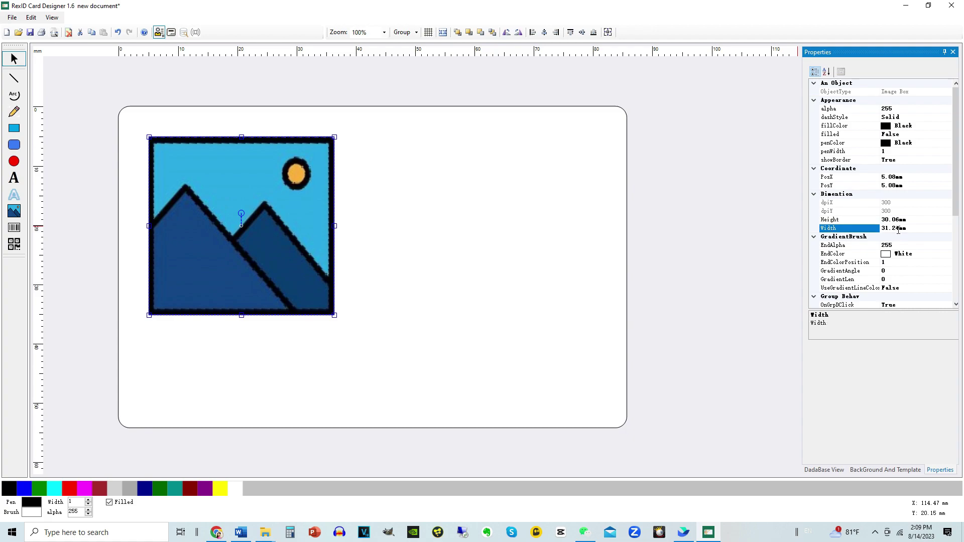
pyautogui.moveTo(899, 231); pyautogui.dragTo(886, 231)
pyautogui.write('30.06')
pyautogui.press('Return')
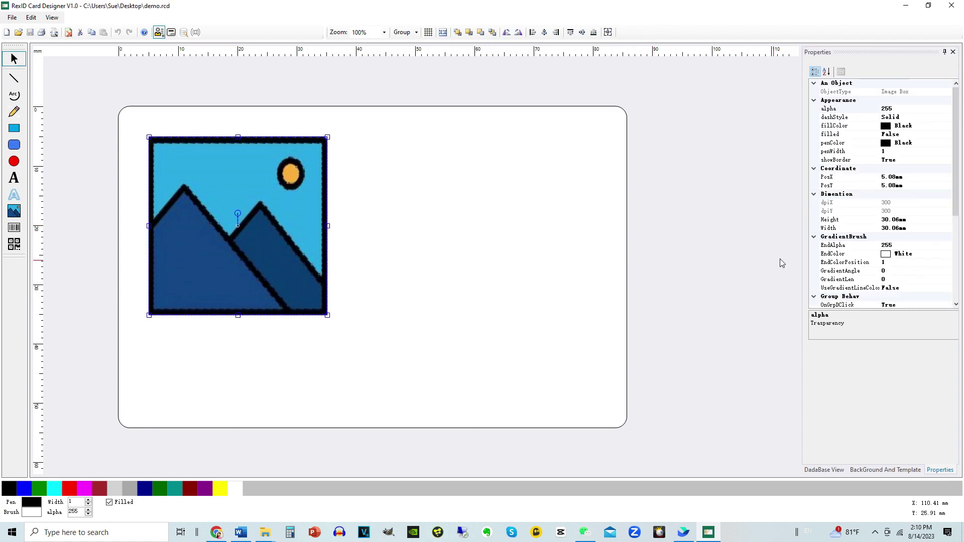
# Set the photo box's DataBaseFile to the H10301 workbook.
pyautogui.scroll(-4, 909, 258)
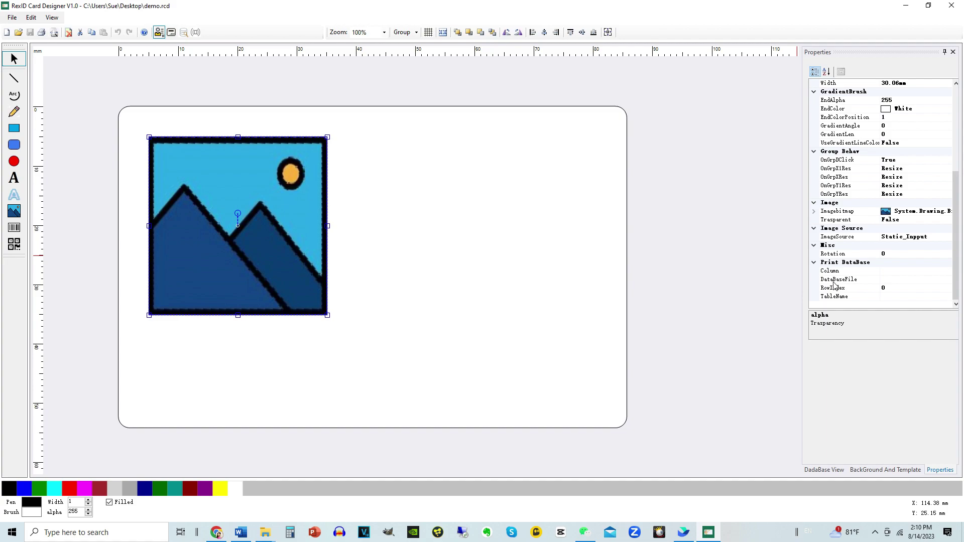
pyautogui.click(834, 283)
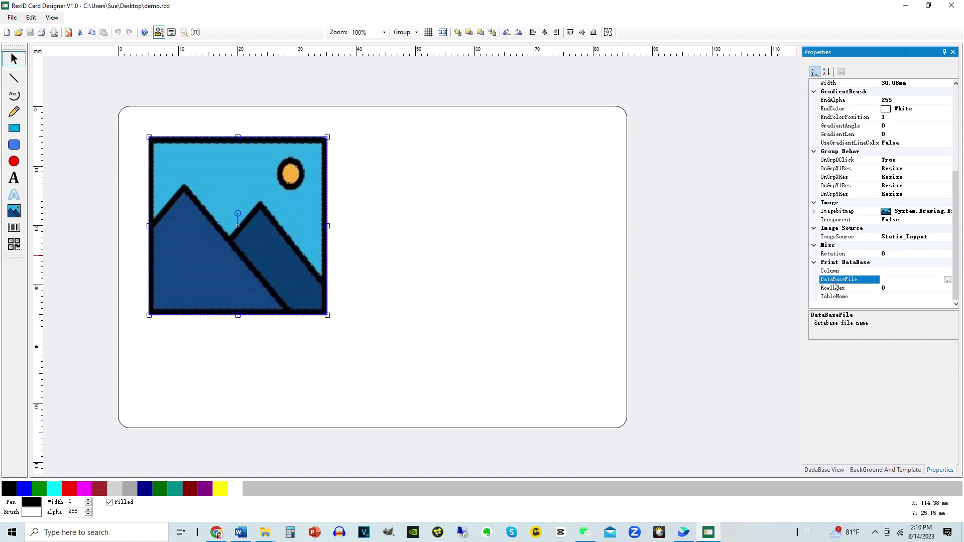
pyautogui.click(947, 281)
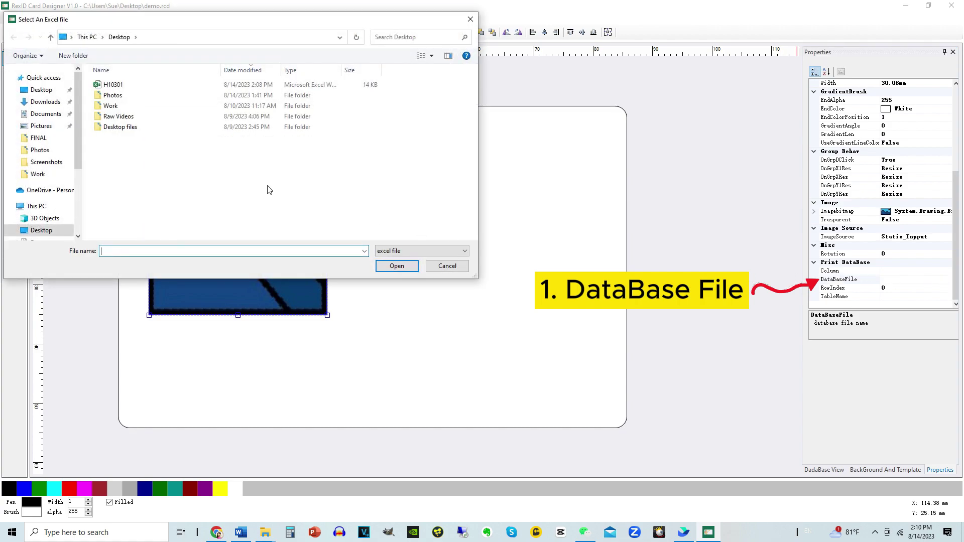
pyautogui.doubleClick(122, 88)
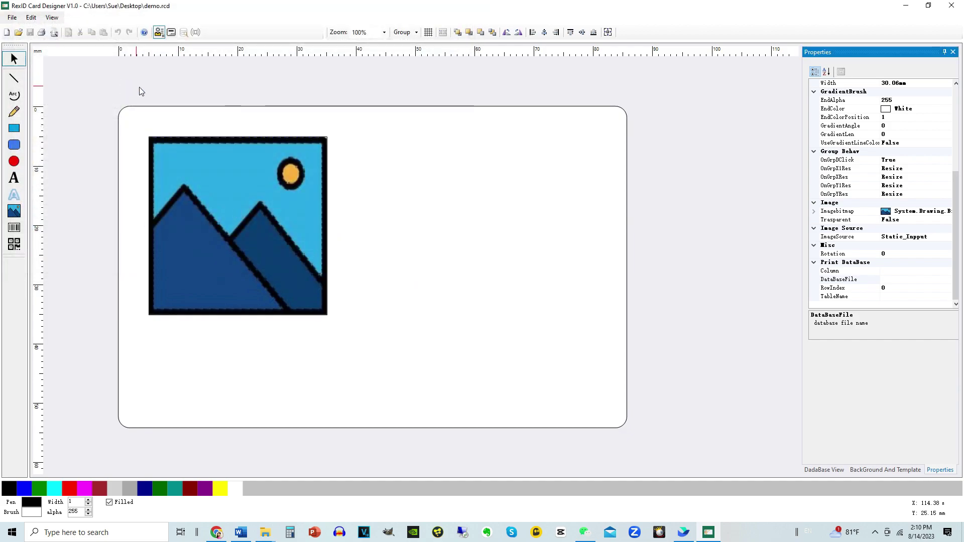
pyautogui.click(313, 292)
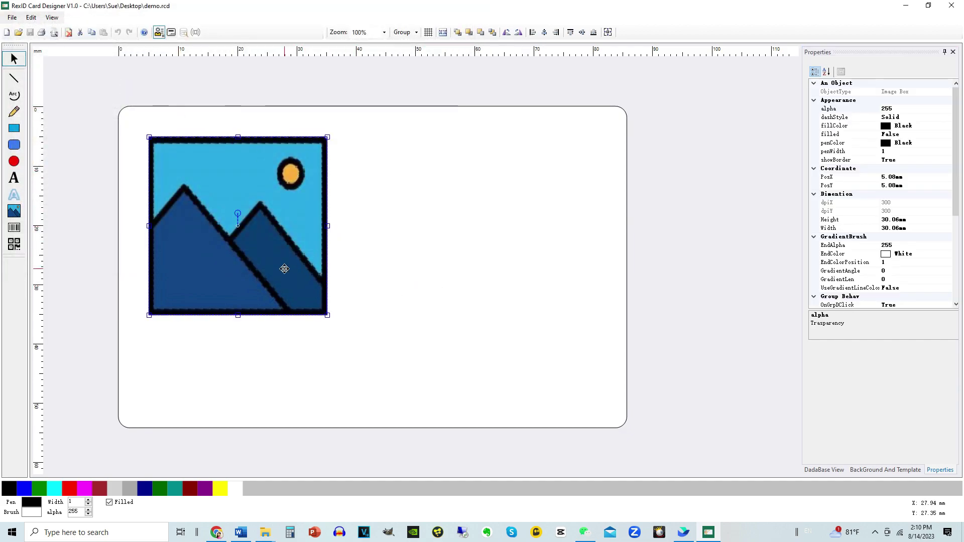
# Set the photo box's TableName to Sheet1 and Column to Image Path.
pyautogui.scroll(-2, 920, 242)
pyautogui.scroll(-4, 920, 242)
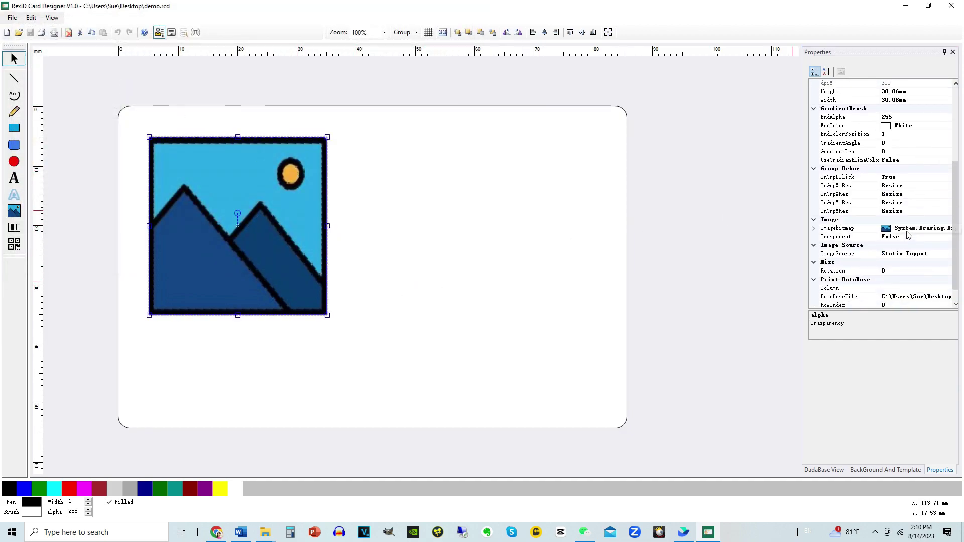
pyautogui.click(844, 298)
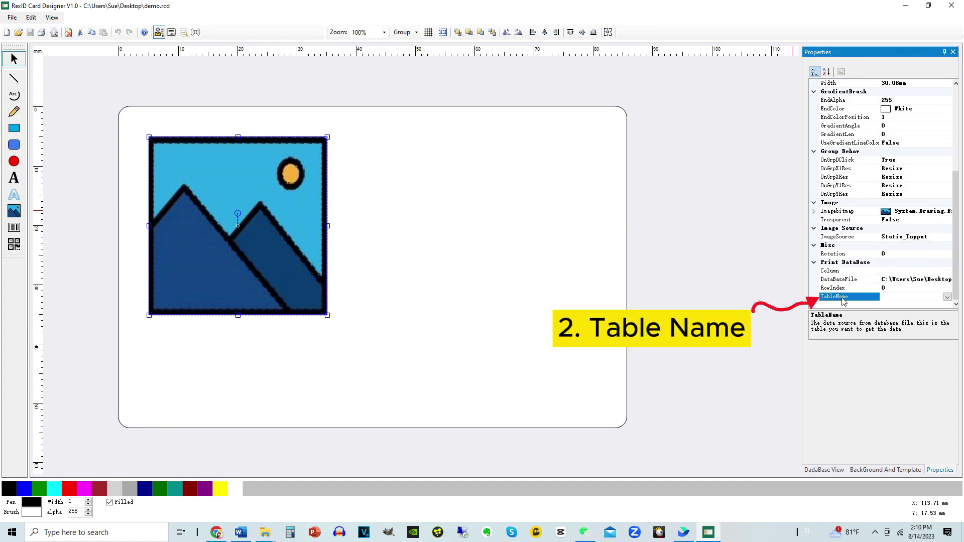
pyautogui.click(947, 297)
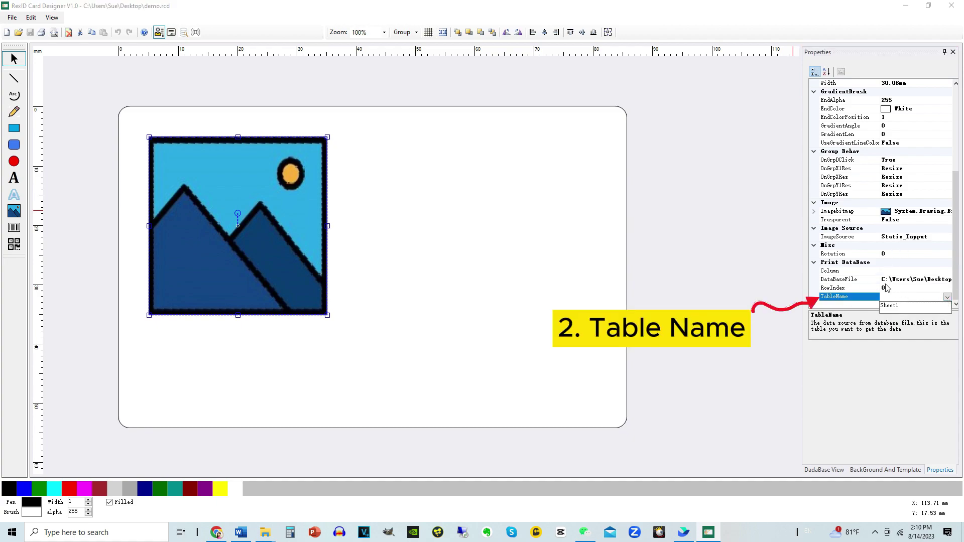
pyautogui.click(898, 307)
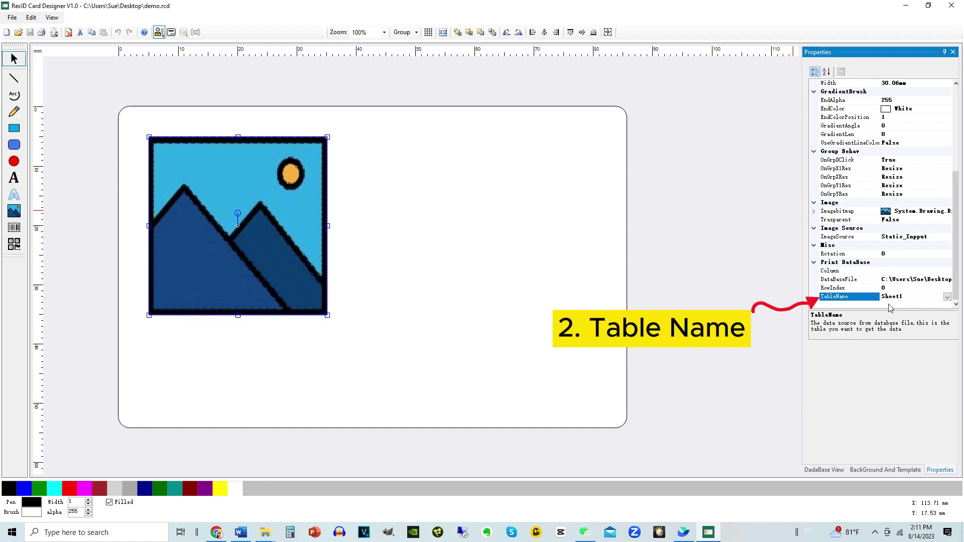
pyautogui.click(837, 272)
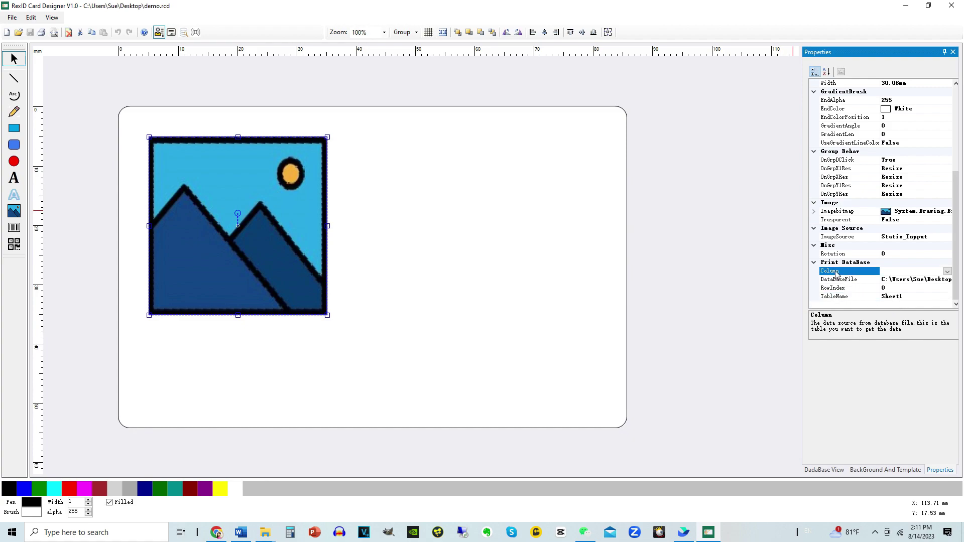
pyautogui.click(948, 271)
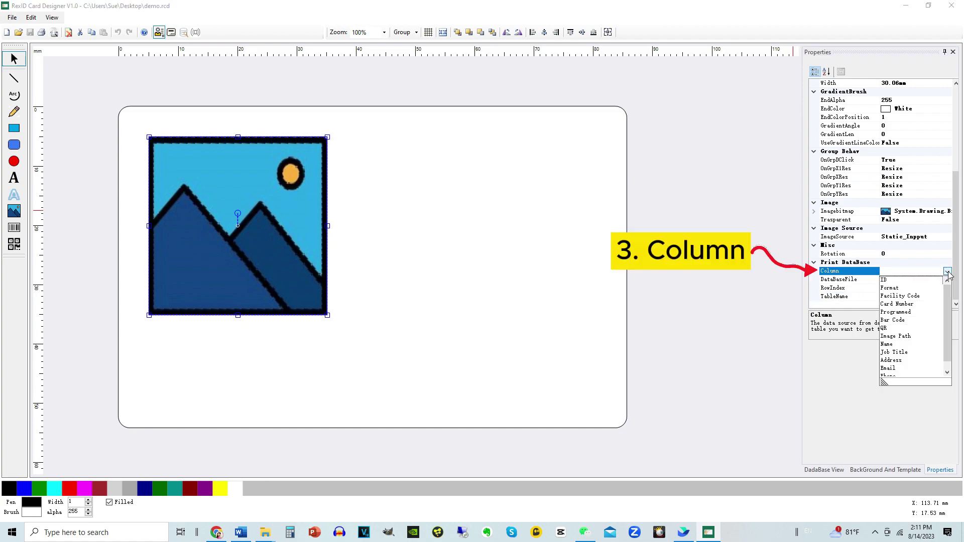
pyautogui.click(898, 336)
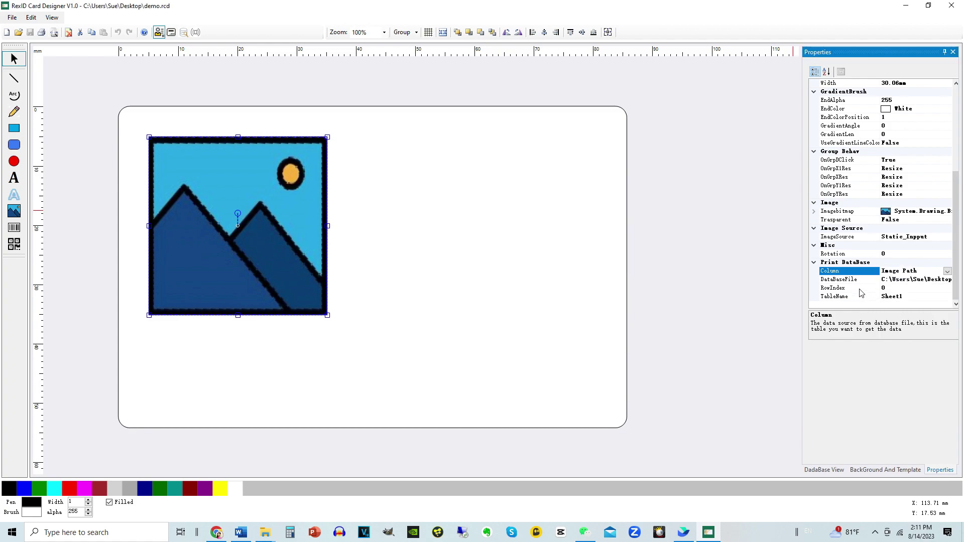
# Set the photo box's ImageSource to DataBase.
pyautogui.click(843, 235)
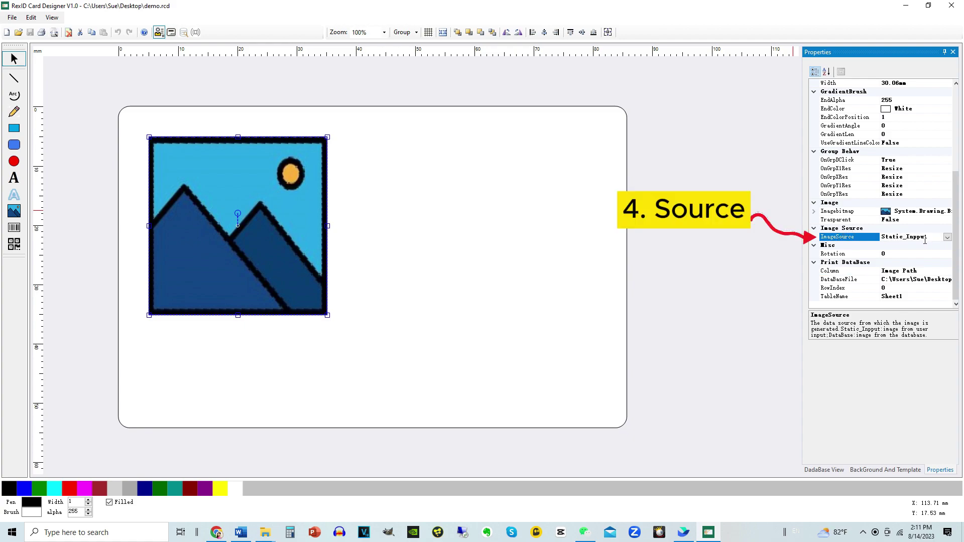
pyautogui.click(947, 237)
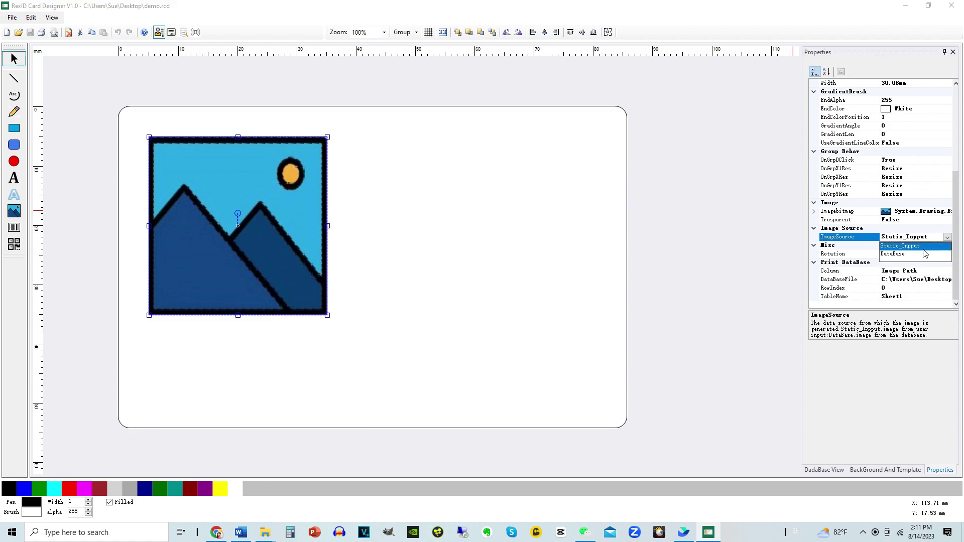
pyautogui.click(901, 255)
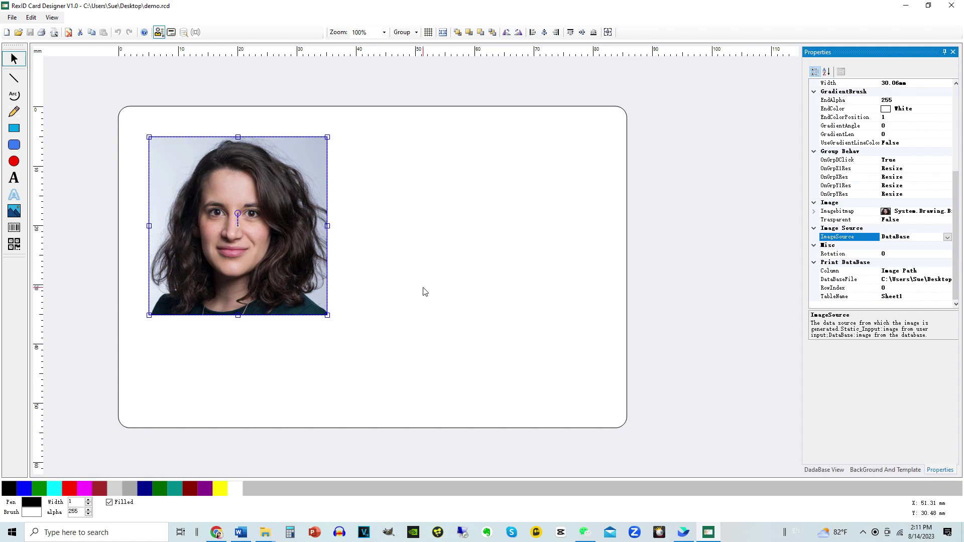
pyautogui.click(444, 313)
pyautogui.click(14, 227)
# Draw a barcode box below the photo and set its DataBaseFile to H10301.
pyautogui.click(149, 338)
pyautogui.moveTo(235, 365); pyautogui.dragTo(295, 361)
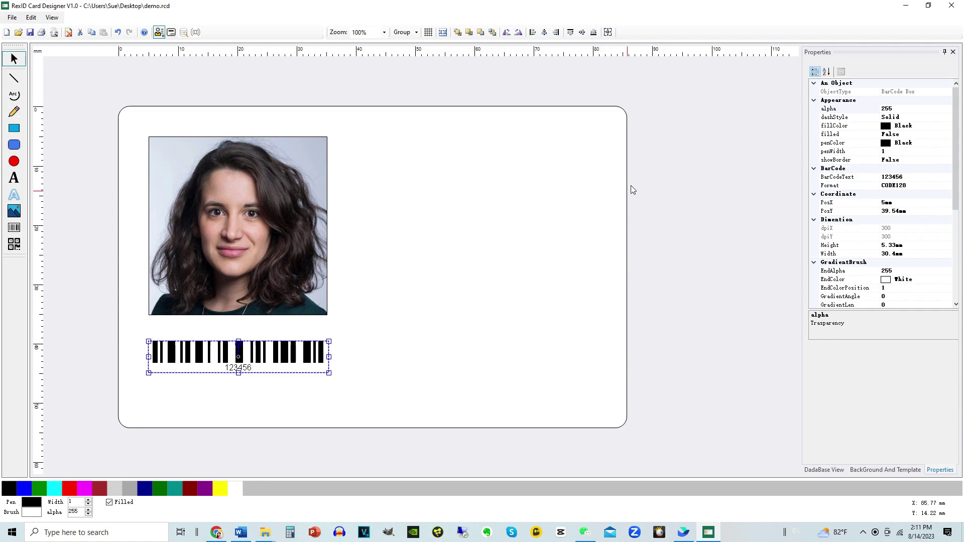
pyautogui.scroll(-4, 887, 245)
pyautogui.scroll(-3, 888, 245)
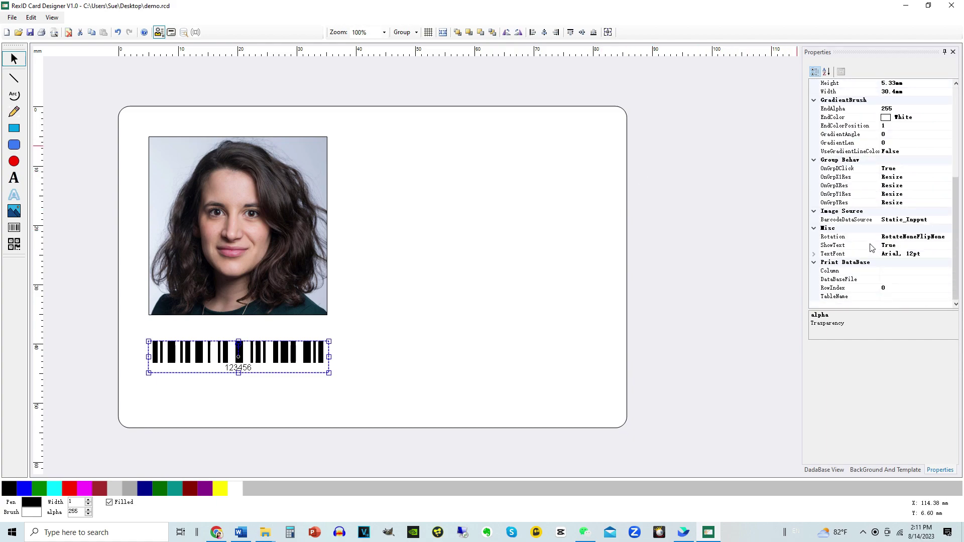
pyautogui.click(841, 281)
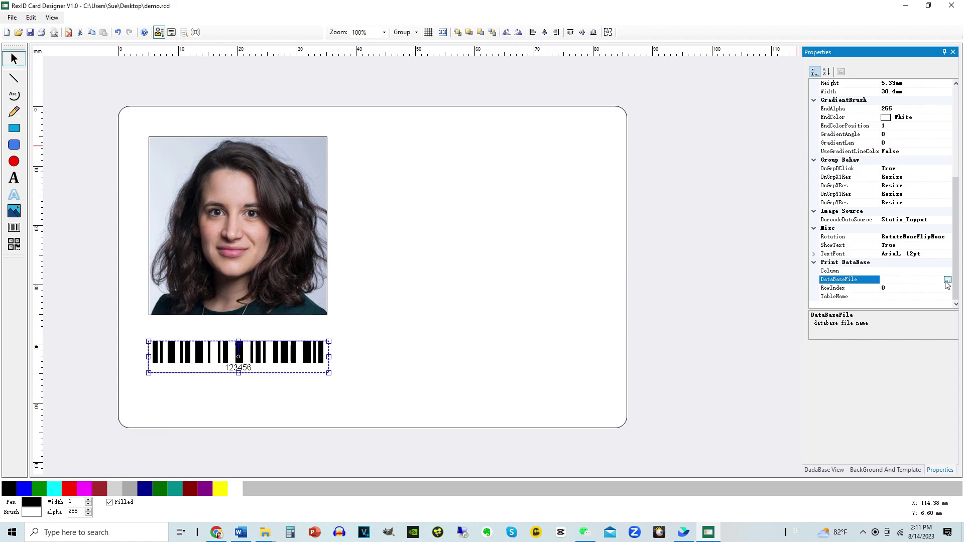
pyautogui.click(946, 280)
pyautogui.click(121, 87)
pyautogui.doubleClick(121, 86)
pyautogui.click(297, 354)
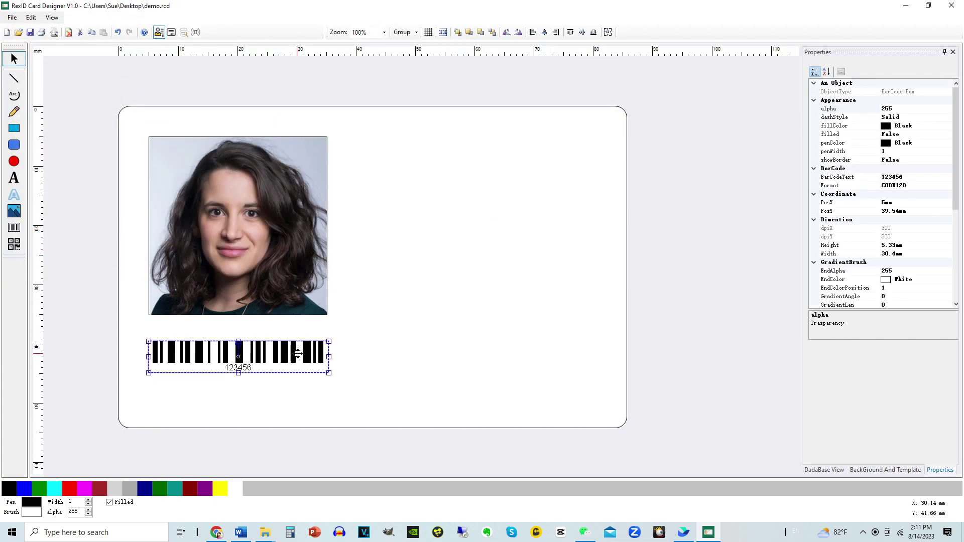
# Set the barcode's TableName to Sheet1 and Column to Bar Code.
pyautogui.scroll(-6, 889, 240)
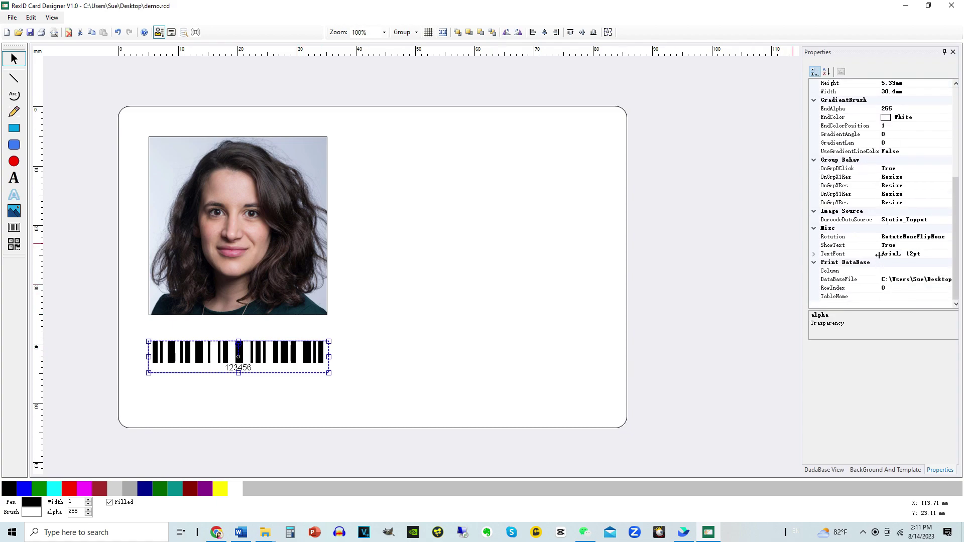
pyautogui.click(839, 296)
pyautogui.click(947, 297)
pyautogui.click(901, 307)
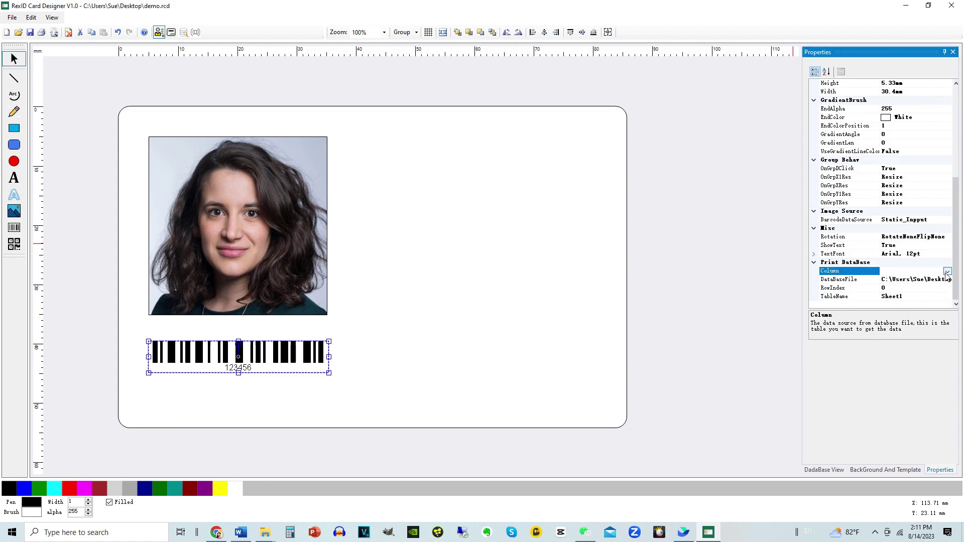
pyautogui.click(947, 273)
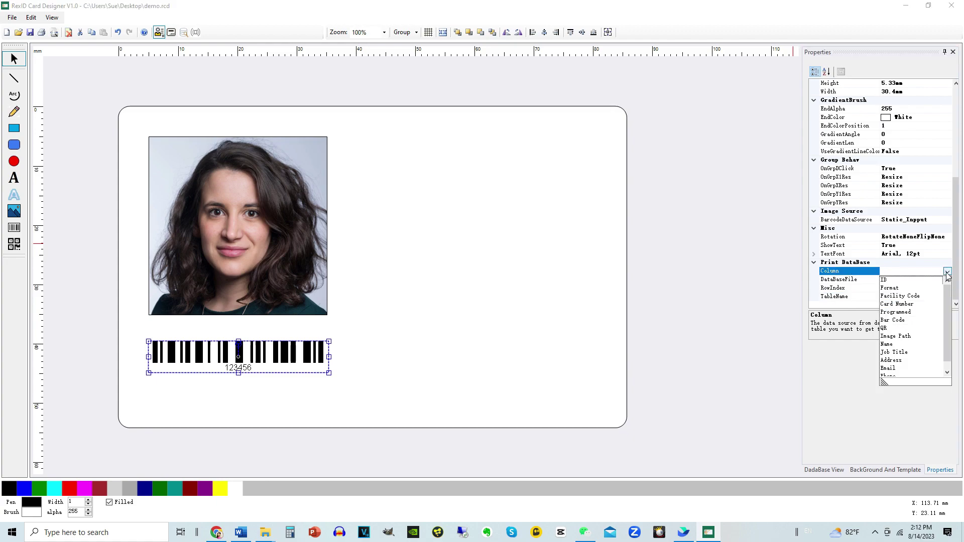
pyautogui.click(904, 321)
# Set the barcode's BarcodeDataSource to DataBase.
pyautogui.click(850, 220)
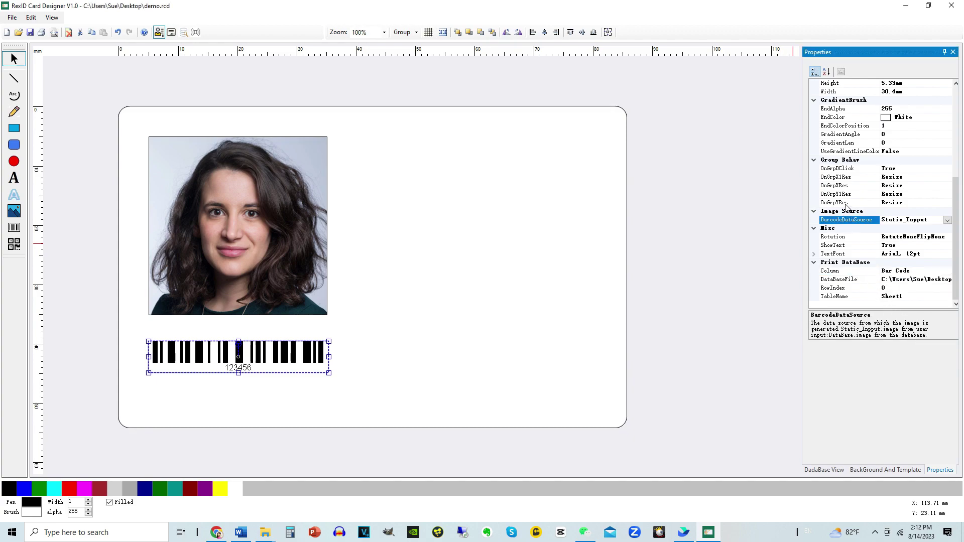
pyautogui.click(946, 219)
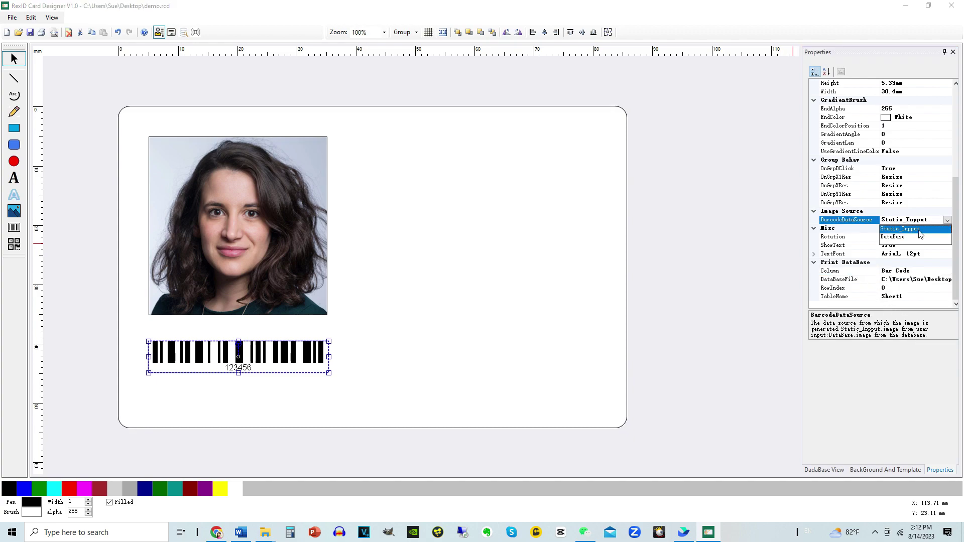
pyautogui.click(897, 238)
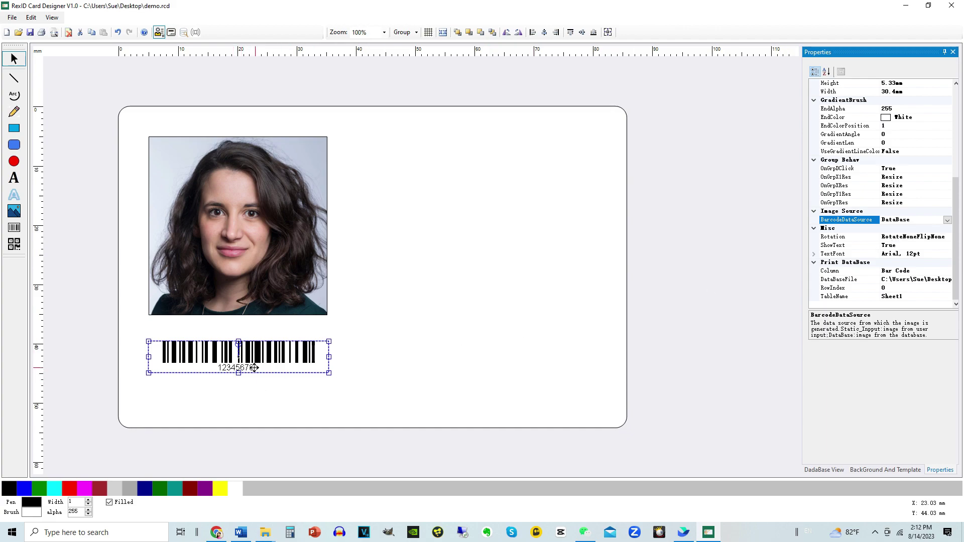
pyautogui.click(422, 334)
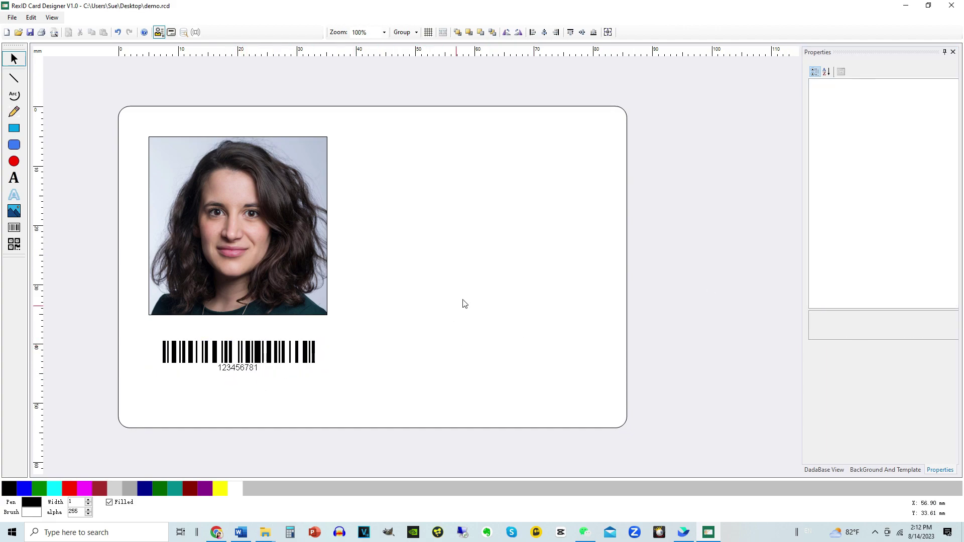
# Draw a QR code box right of the photo and set its DataBaseFile to H10301.
pyautogui.click(21, 245)
pyautogui.moveTo(412, 139); pyautogui.dragTo(545, 245)
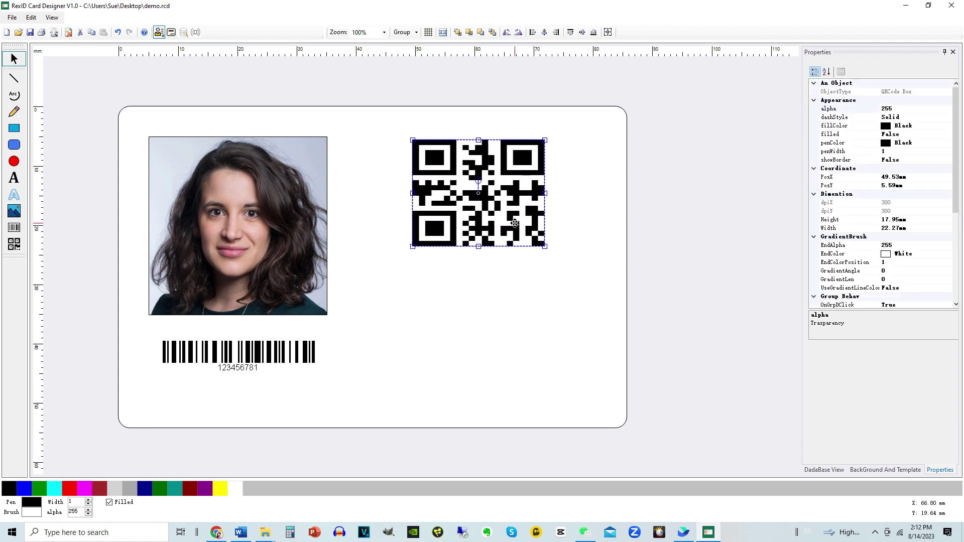
pyautogui.scroll(-6, 859, 206)
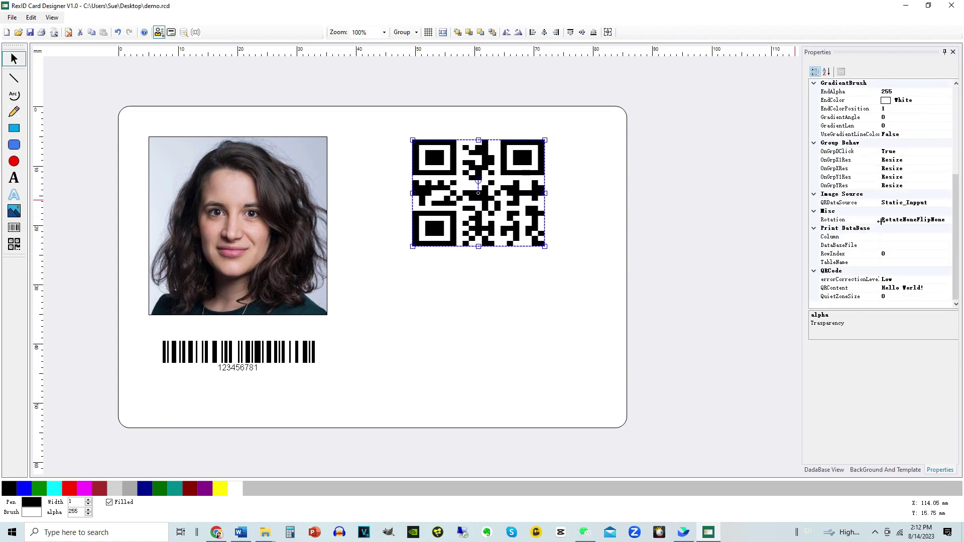
pyautogui.click(849, 246)
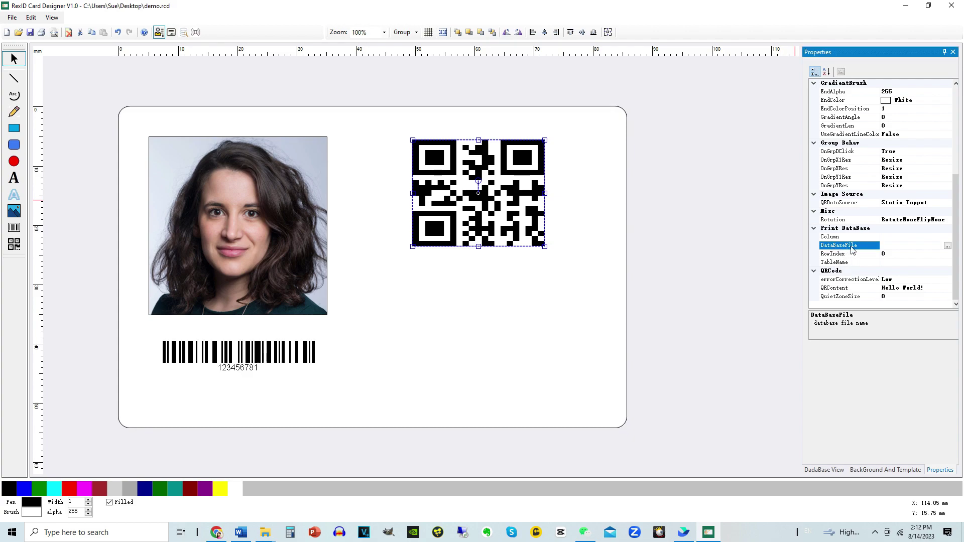
pyautogui.click(947, 246)
pyautogui.doubleClick(110, 86)
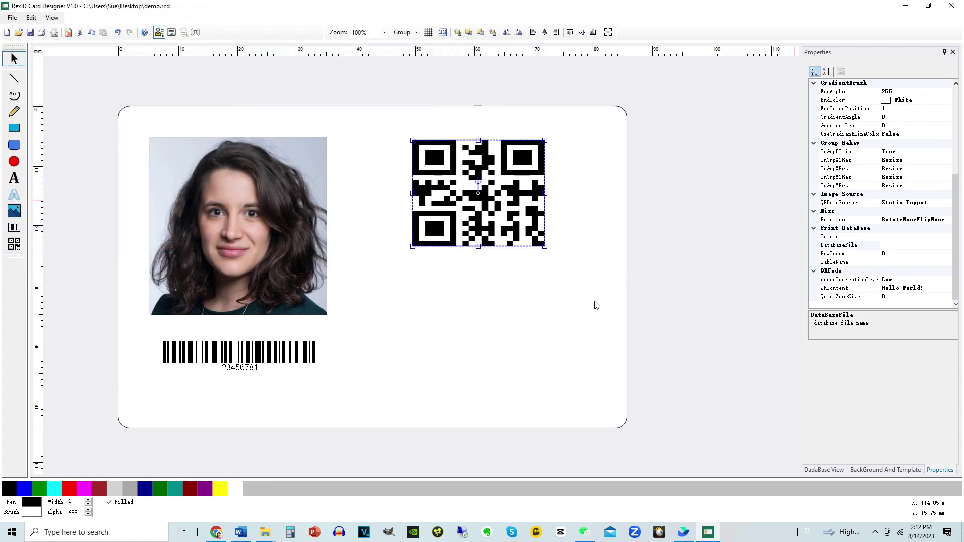
# Set the QR code's TableName to Sheet1 and Column to QR.
pyautogui.click(939, 262)
pyautogui.click(947, 263)
pyautogui.click(934, 275)
pyautogui.click(840, 238)
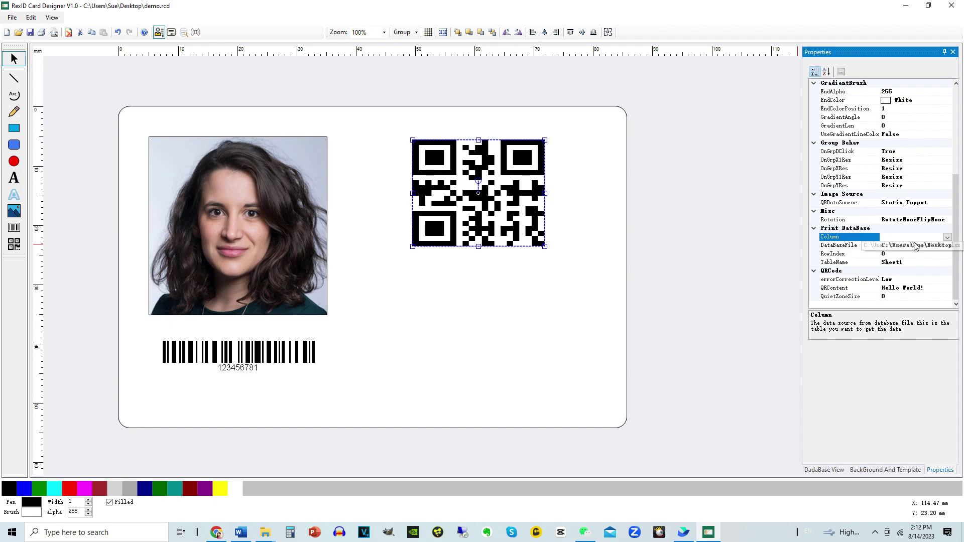
pyautogui.click(947, 237)
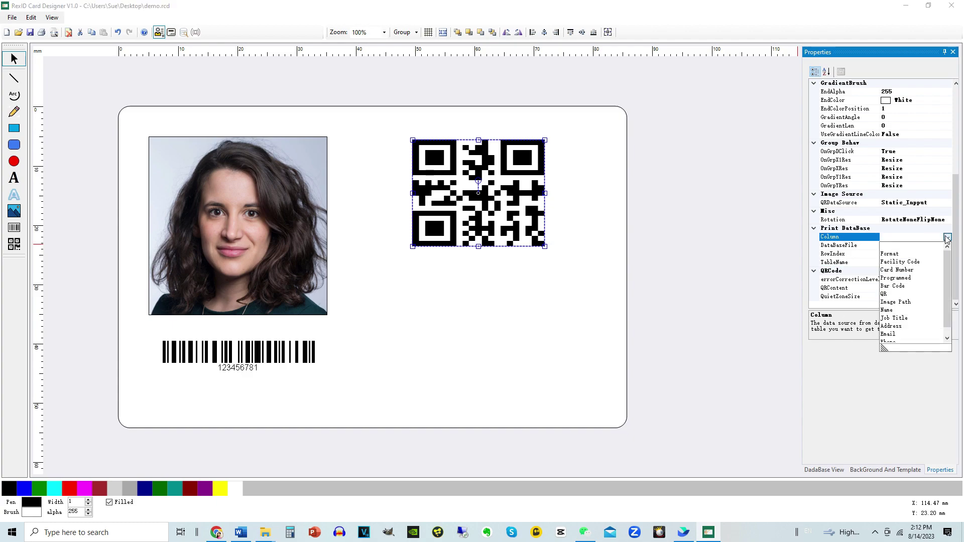
pyautogui.click(894, 294)
# Set the QR code's QRDataSource to DataBase.
pyautogui.click(845, 203)
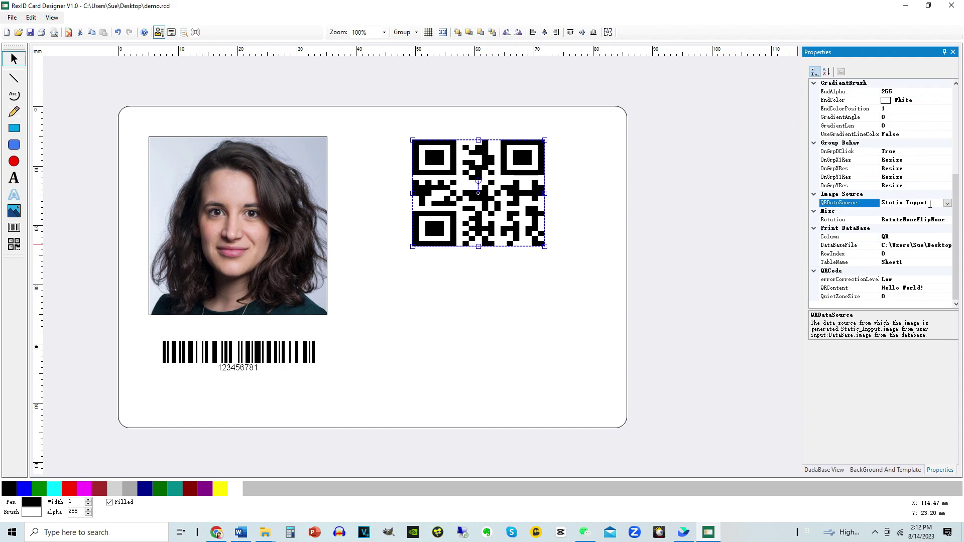
pyautogui.click(947, 204)
pyautogui.click(898, 220)
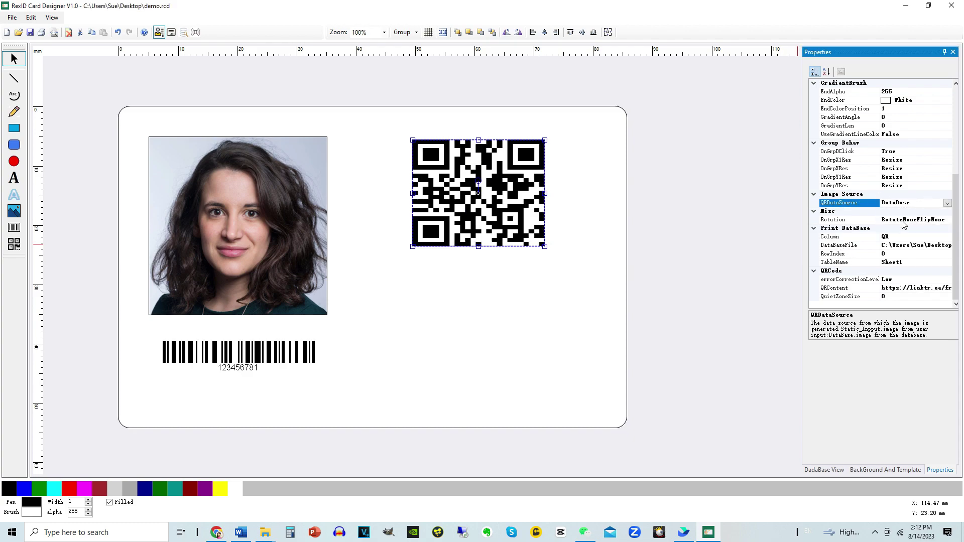
pyautogui.click(501, 281)
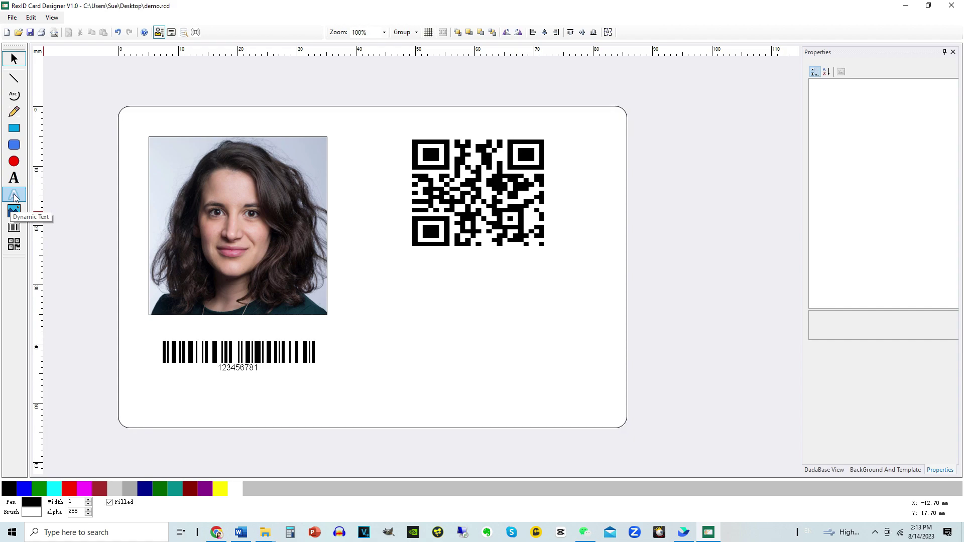
# Draw a static text box below the QR code, change its text to 'Name:' and trim it to fit.
pyautogui.click(14, 179)
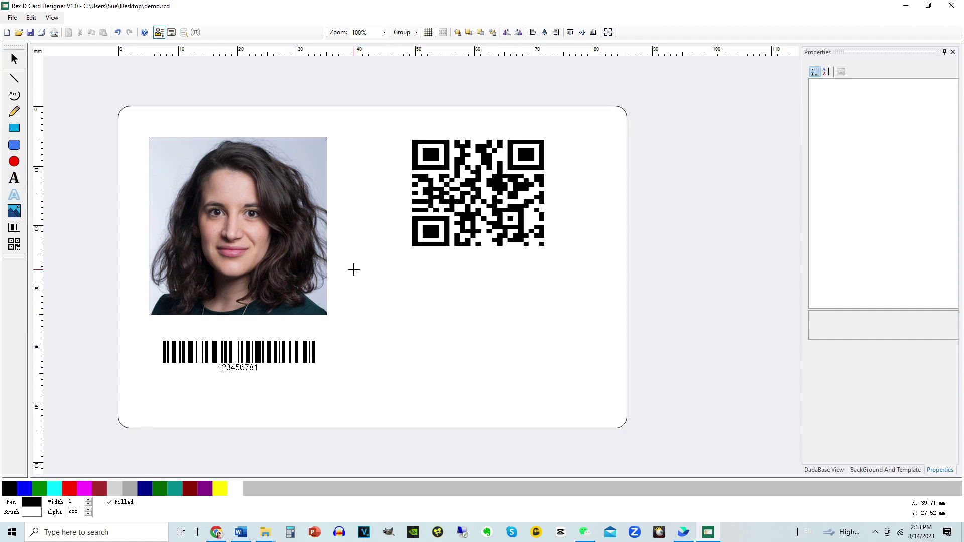
pyautogui.click(364, 269)
pyautogui.moveTo(402, 294); pyautogui.dragTo(474, 310)
pyautogui.doubleClick(424, 292)
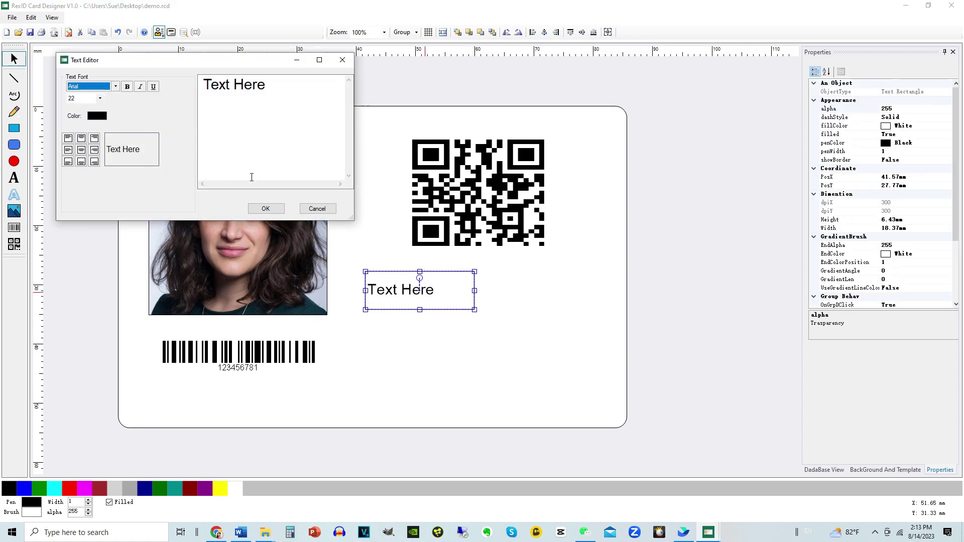
pyautogui.moveTo(278, 91); pyautogui.dragTo(204, 83)
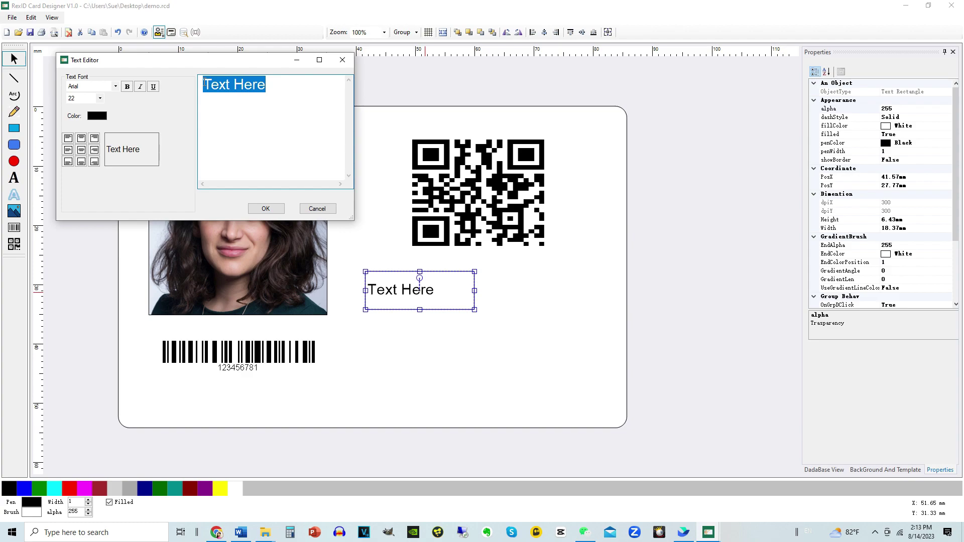
pyautogui.write('Name:')
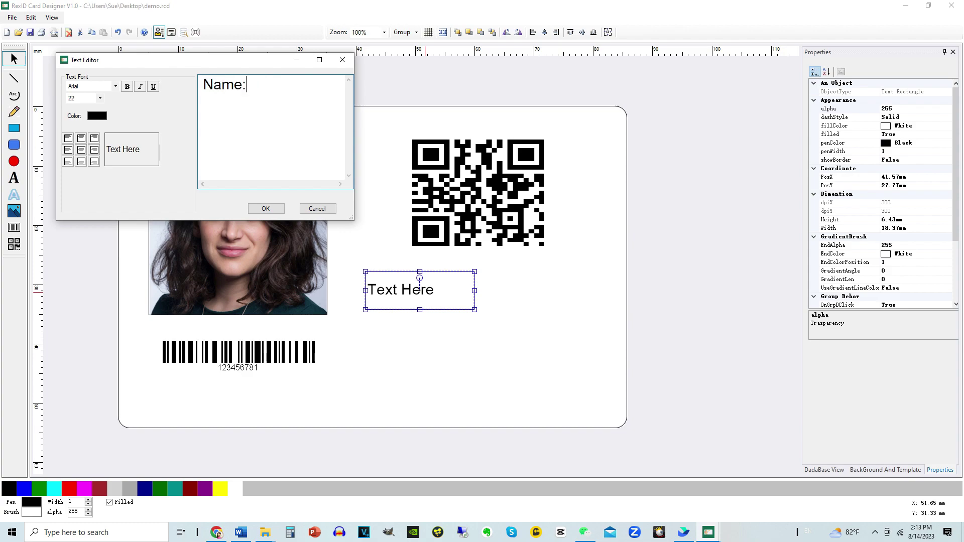
pyautogui.click(261, 208)
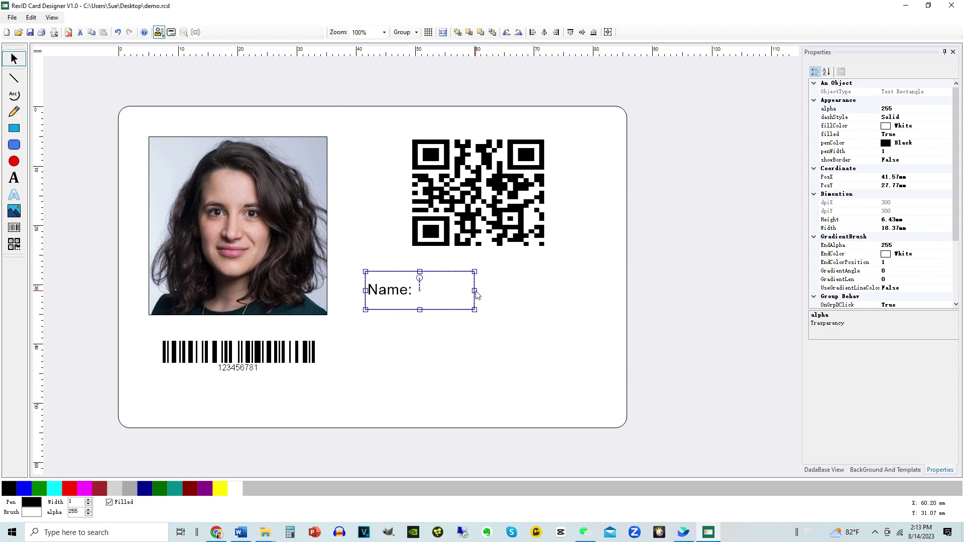
pyautogui.moveTo(475, 291); pyautogui.dragTo(419, 290)
pyautogui.click(460, 350)
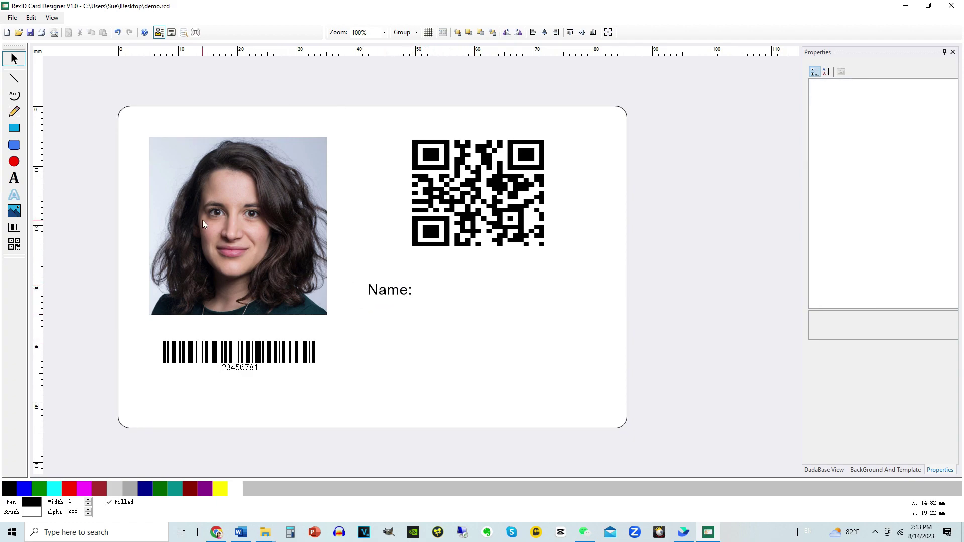
# Draw a dynamic text field beside Name: and set its DataBaseFile to H10301.
pyautogui.click(15, 198)
pyautogui.moveTo(422, 276); pyautogui.dragTo(574, 309)
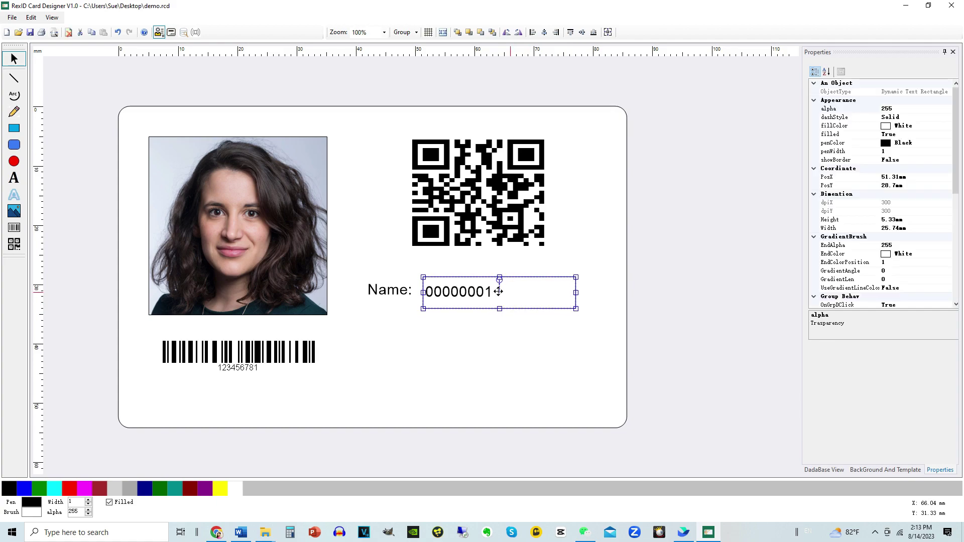
pyautogui.scroll(-8, 853, 221)
pyautogui.scroll(-1, 862, 227)
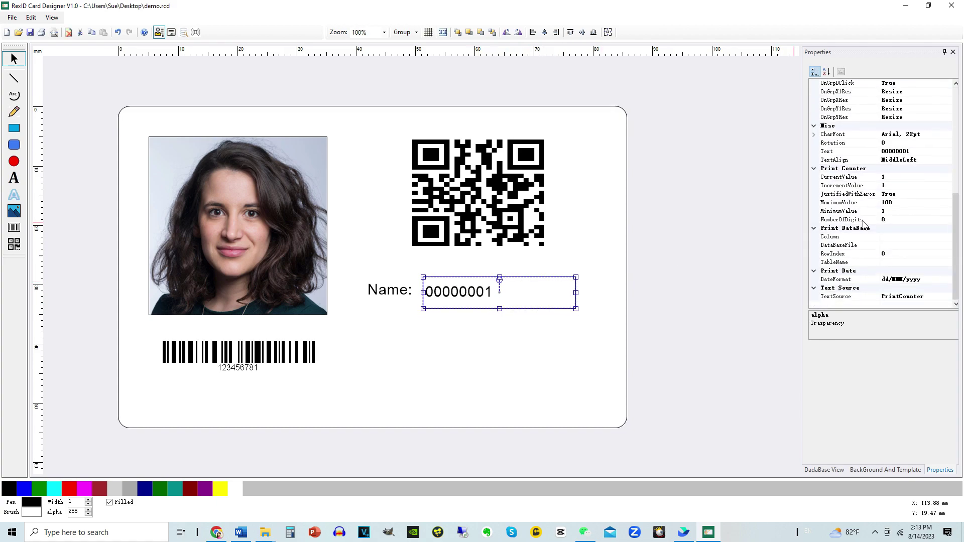
pyautogui.click(844, 245)
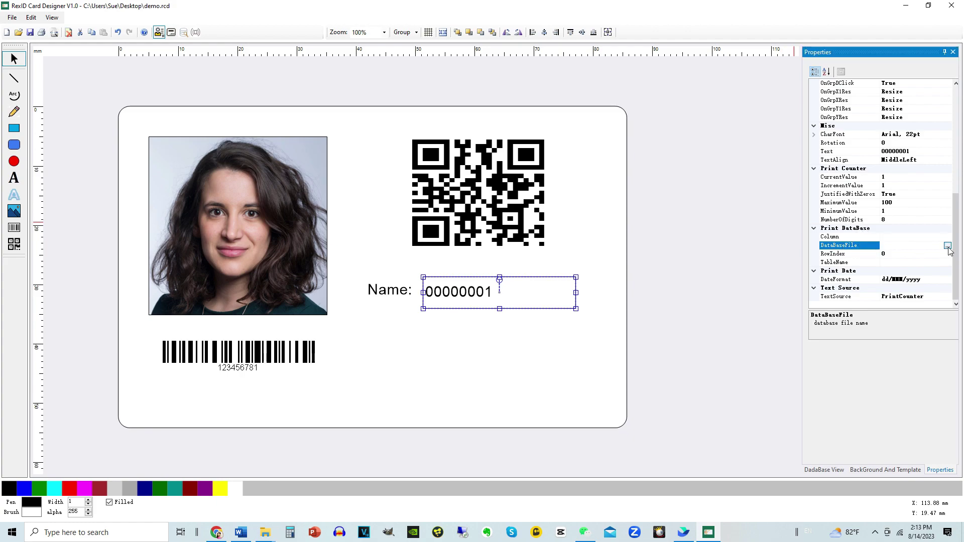
pyautogui.click(947, 246)
pyautogui.click(117, 86)
pyautogui.doubleClick(116, 86)
pyautogui.click(473, 288)
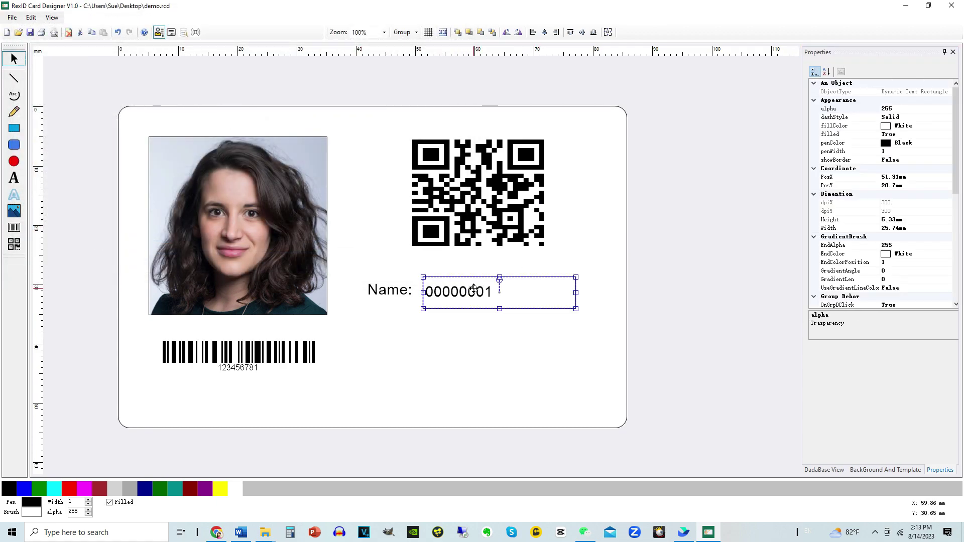
# Set the field's TableName to Sheet1 and Column to Name.
pyautogui.scroll(-3, 870, 226)
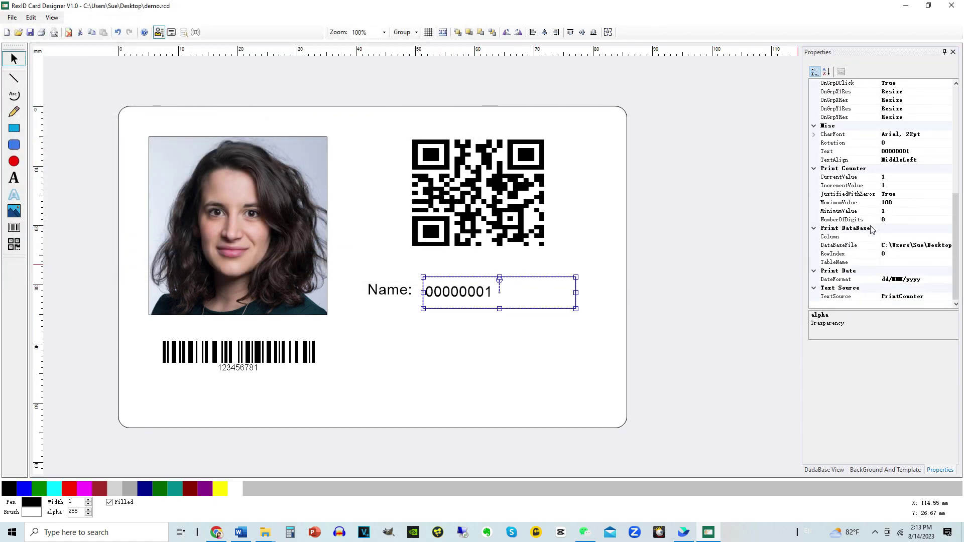
pyautogui.click(851, 263)
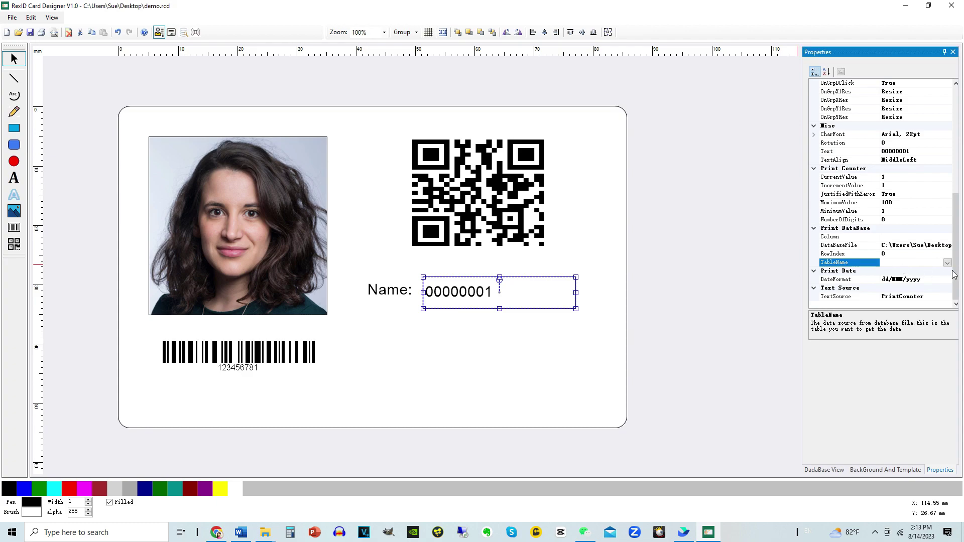
pyautogui.click(947, 262)
pyautogui.click(919, 272)
pyautogui.click(916, 238)
pyautogui.click(947, 238)
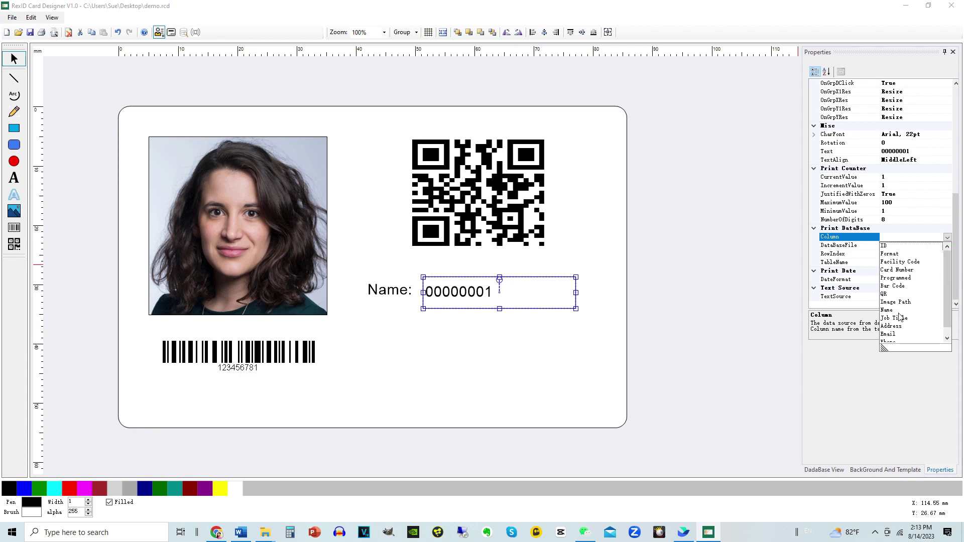
pyautogui.click(888, 310)
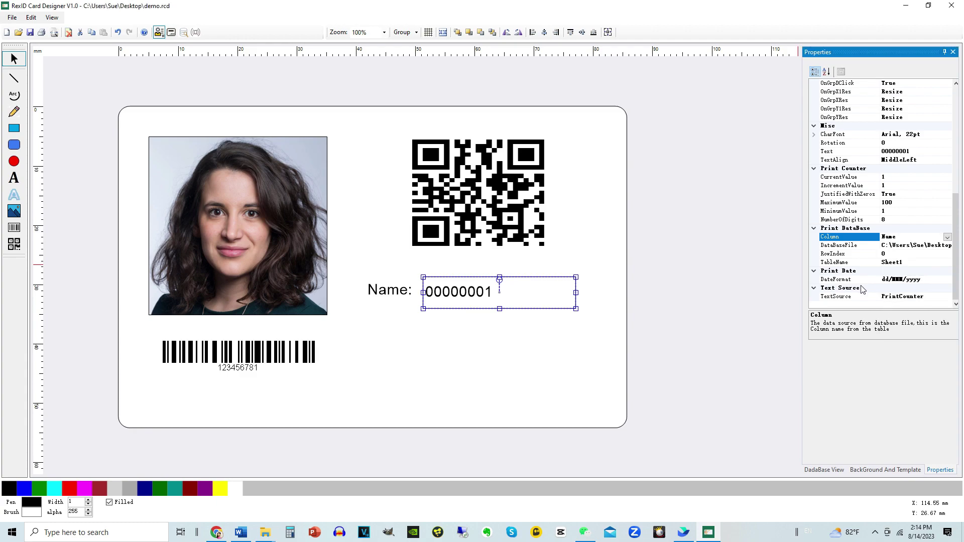
# Set the field's TextSource to DataBase and widen it to fit the full name.
pyautogui.click(841, 296)
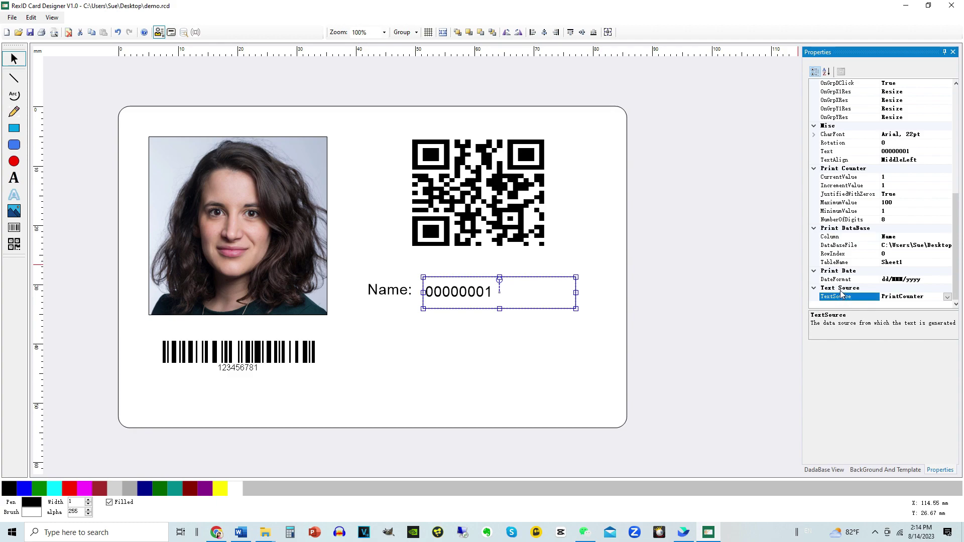
pyautogui.click(947, 298)
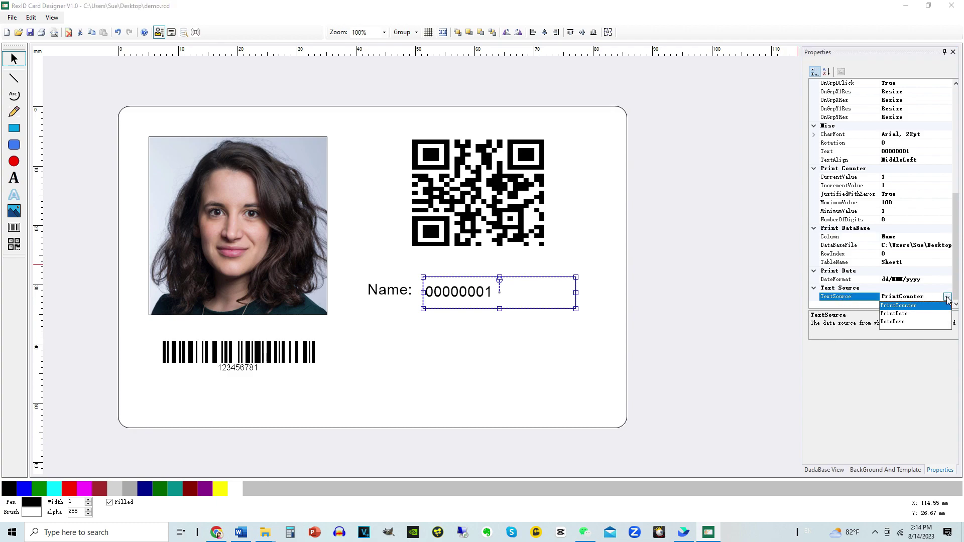
pyautogui.click(892, 321)
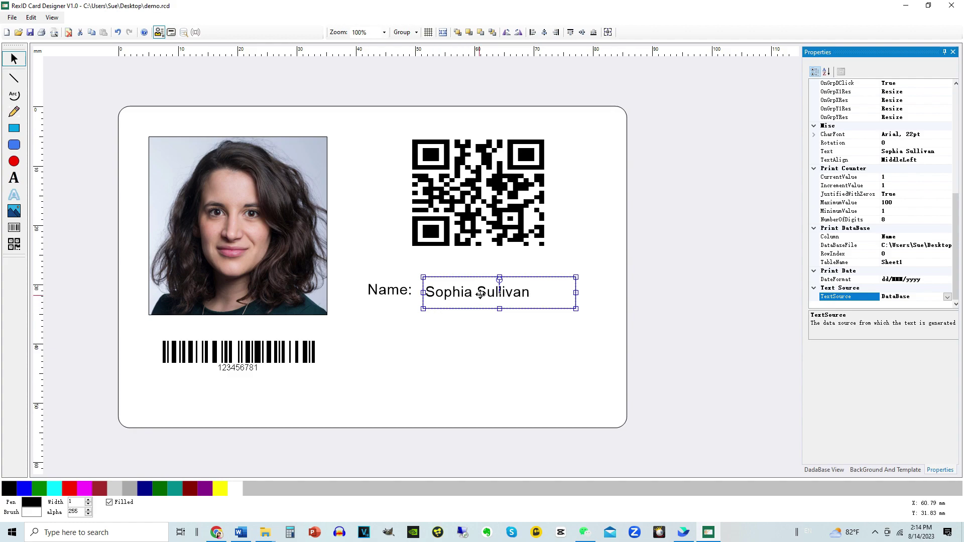
pyautogui.click(541, 280)
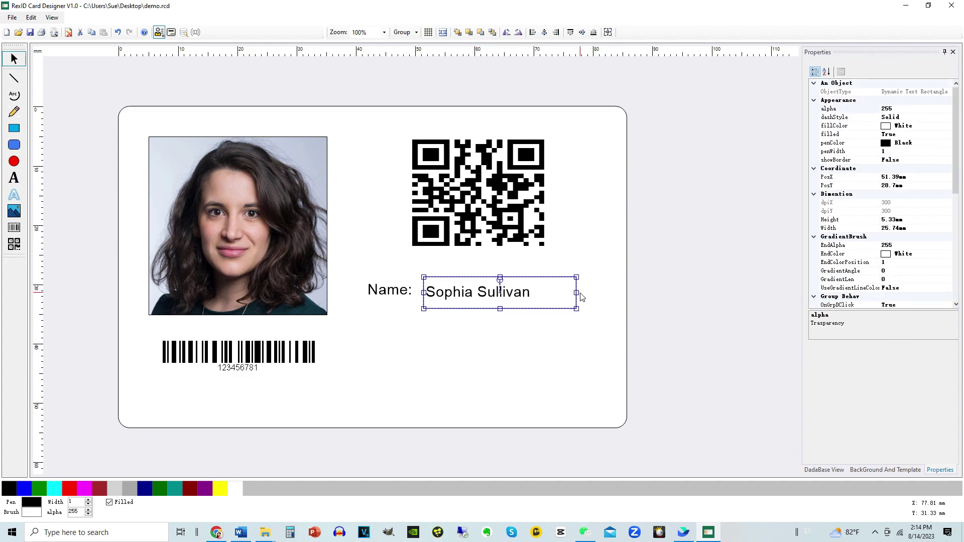
pyautogui.moveTo(576, 292); pyautogui.dragTo(622, 292)
pyautogui.click(569, 350)
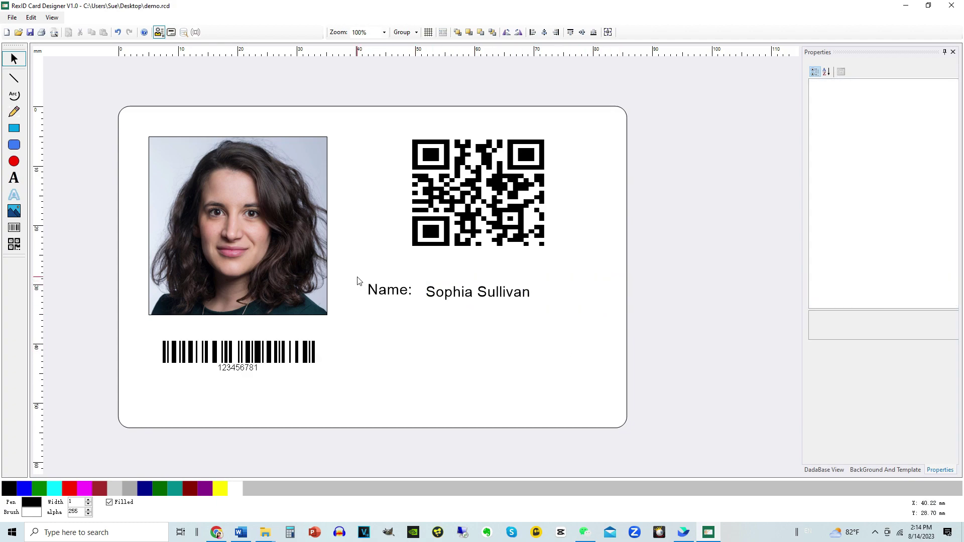
# Top-align the Name: label with the name field and extend the field slightly.
pyautogui.moveTo(362, 286); pyautogui.dragTo(564, 304)
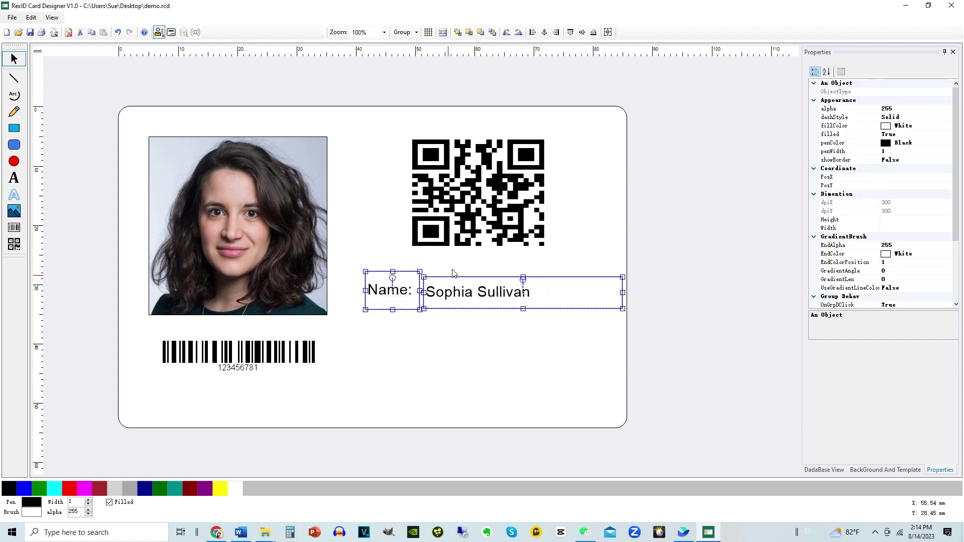
pyautogui.click(571, 33)
pyautogui.moveTo(522, 302); pyautogui.dragTo(519, 304)
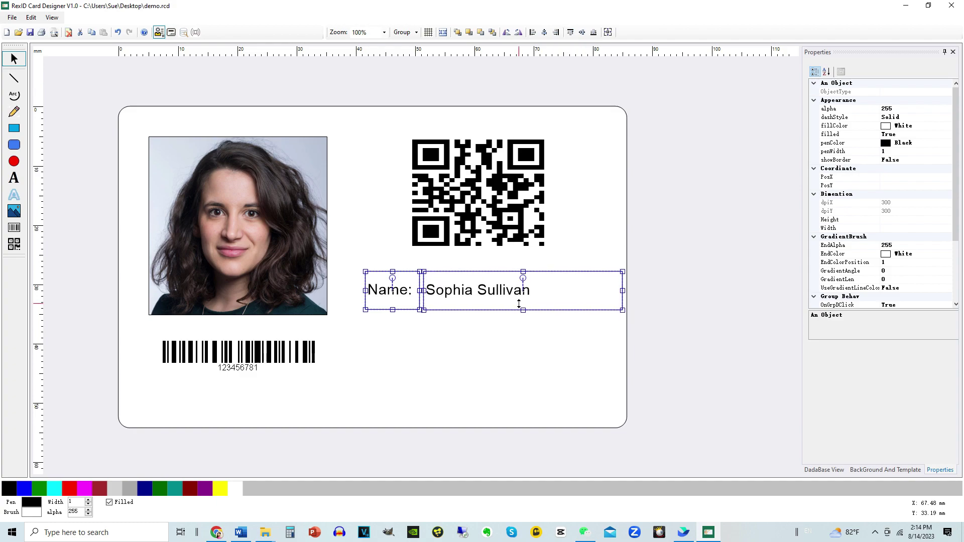
pyautogui.click(479, 325)
# Add a static 'Title:' label below the name row.
pyautogui.click(14, 177)
pyautogui.moveTo(368, 301); pyautogui.dragTo(425, 332)
pyautogui.doubleClick(397, 308)
pyautogui.hotkey('ctrl', 'a')
pyautogui.write('Title')
pyautogui.click(279, 221)
pyautogui.moveTo(398, 333); pyautogui.dragTo(409, 313)
pyautogui.doubleClick(394, 312)
pyautogui.write(':')
pyautogui.click(291, 235)
# Draw a dynamic text field beside Title: and set its database file.
pyautogui.click(18, 198)
pyautogui.moveTo(411, 306); pyautogui.dragTo(597, 321)
pyautogui.scroll(-5, 883, 200)
pyautogui.click(907, 248)
pyautogui.click(947, 246)
pyautogui.press('Escape')
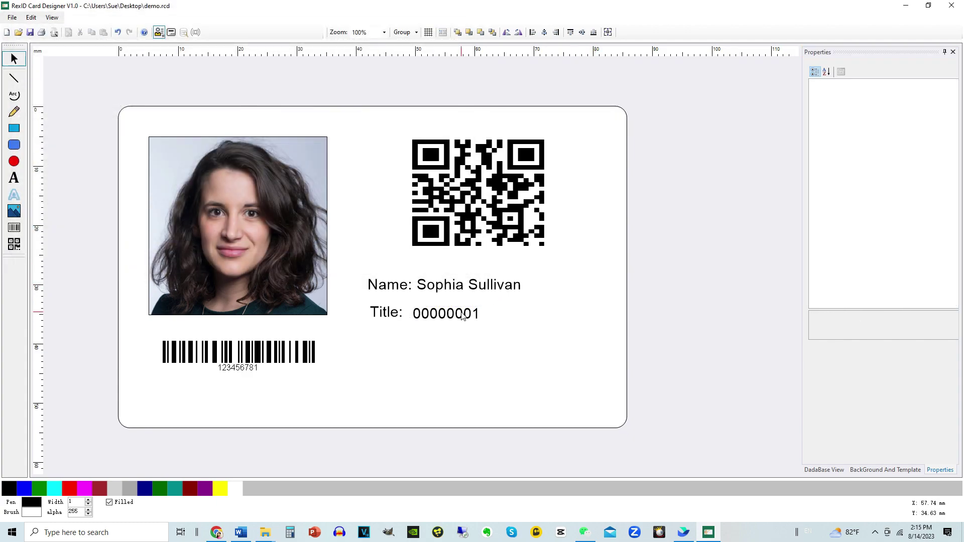
# Bind the Title field to the Job Title column with TextSource DataBase.
pyautogui.click(461, 314)
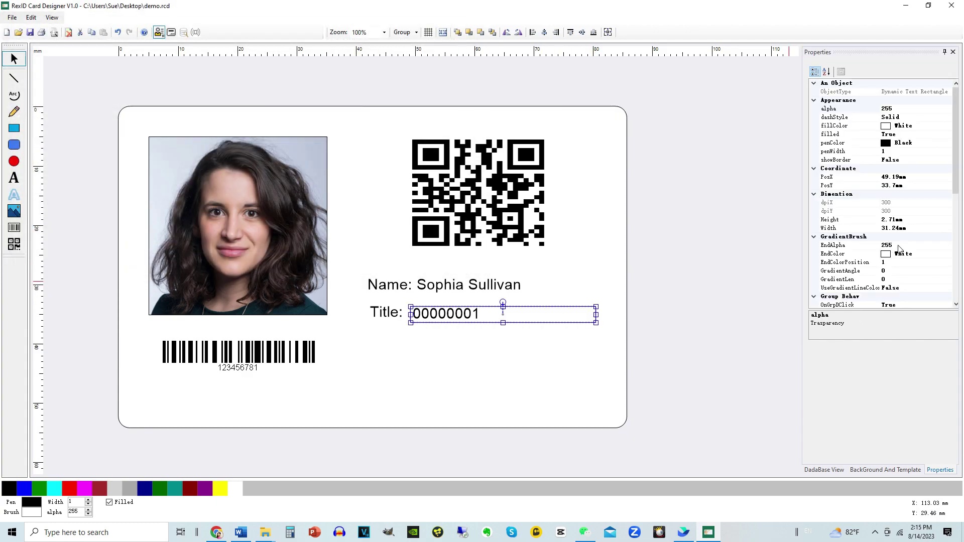
pyautogui.scroll(-5, 898, 248)
pyautogui.click(899, 262)
pyautogui.click(947, 236)
pyautogui.click(947, 237)
pyautogui.click(899, 310)
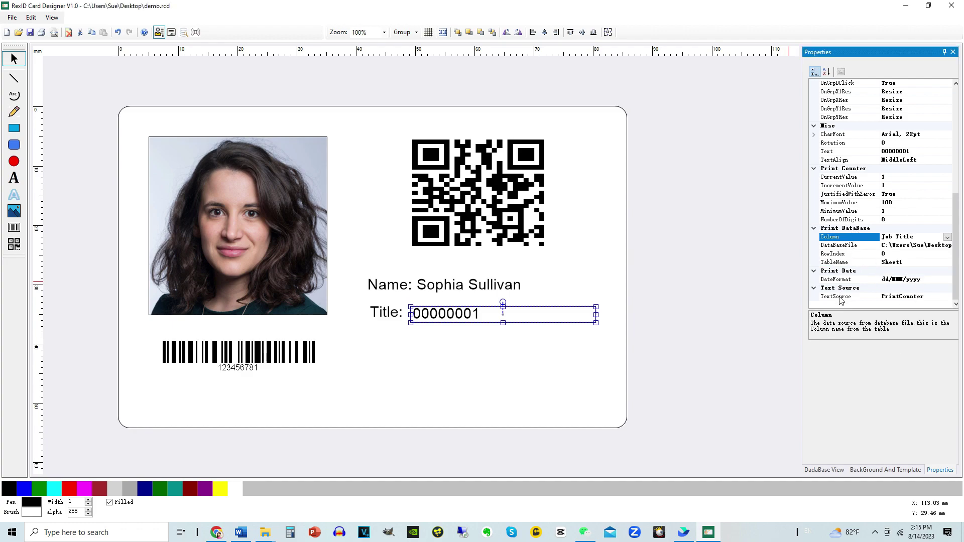
pyautogui.click(843, 297)
pyautogui.click(947, 297)
pyautogui.click(899, 313)
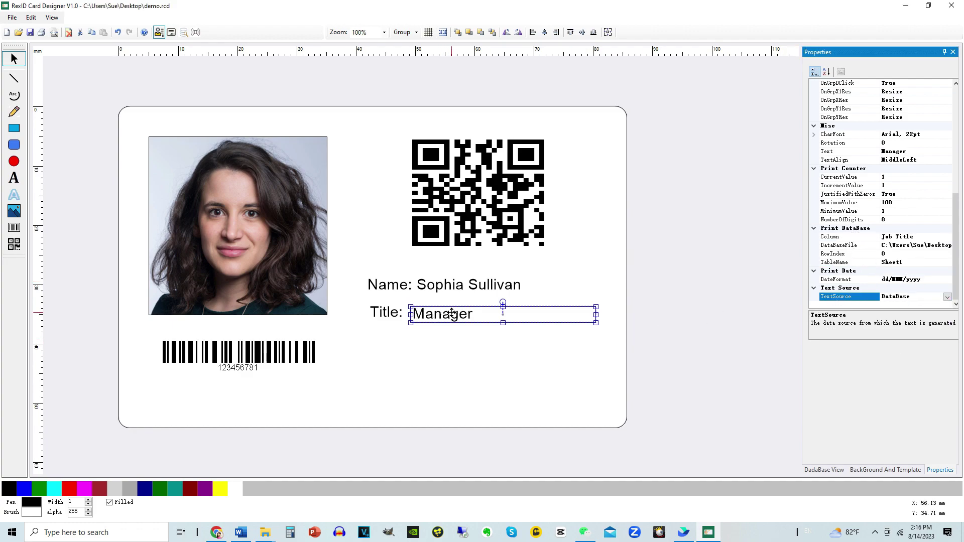
# Top-align Manager with Title:, left-align Title: with Name:, and nudge Manager closer.
pyautogui.moveTo(349, 304); pyautogui.dragTo(568, 329)
pyautogui.moveTo(502, 322); pyautogui.dragTo(502, 301)
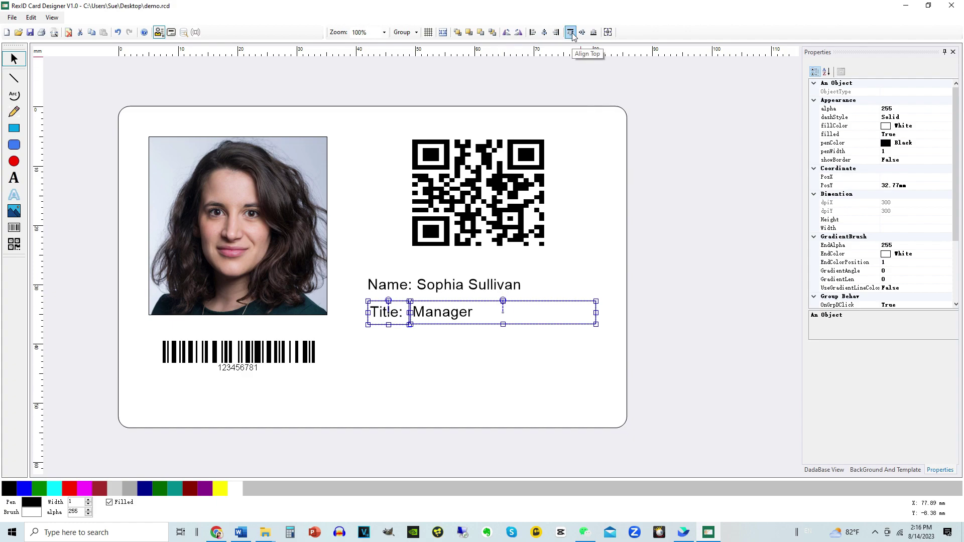
pyautogui.click(427, 357)
pyautogui.moveTo(358, 274); pyautogui.dragTo(386, 308)
pyautogui.click(532, 32)
pyautogui.click(486, 114)
pyautogui.moveTo(442, 319); pyautogui.dragTo(436, 319)
pyautogui.click(422, 372)
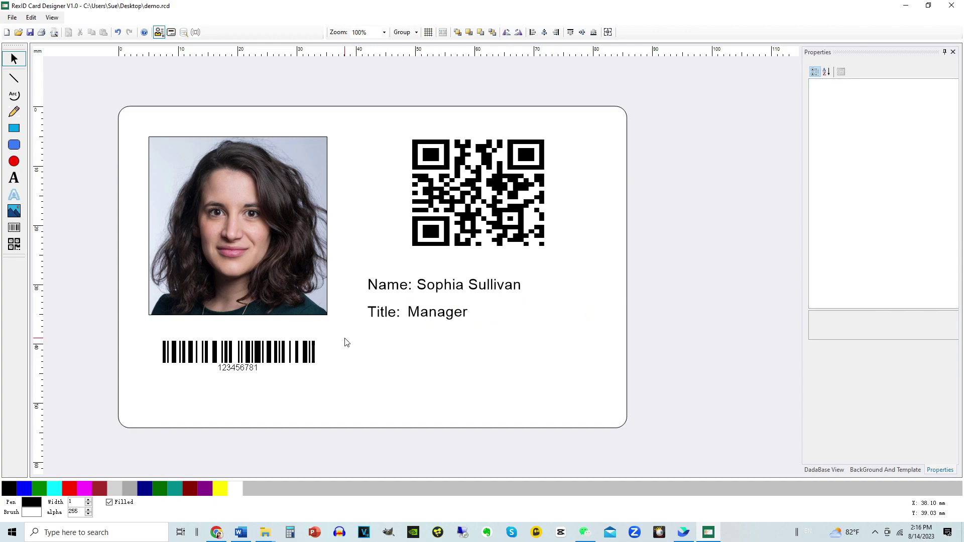
# Move the Title line up and add an 'Address:' label below it.
pyautogui.click(369, 315)
pyautogui.moveTo(369, 315); pyautogui.dragTo(368, 309)
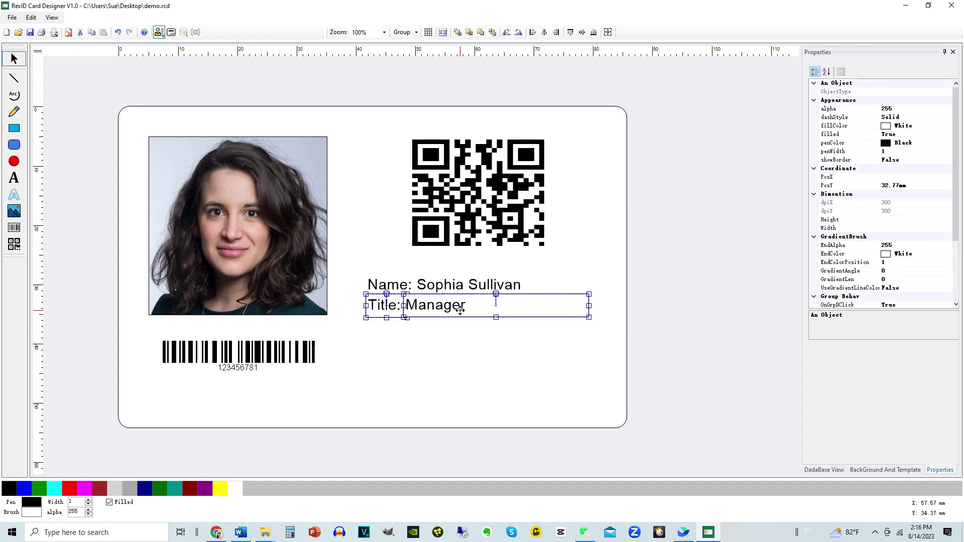
pyautogui.click(186, 324)
pyautogui.press('t')
pyautogui.click(371, 320)
pyautogui.doubleClick(413, 332)
pyautogui.write('Address:')
pyautogui.click(305, 247)
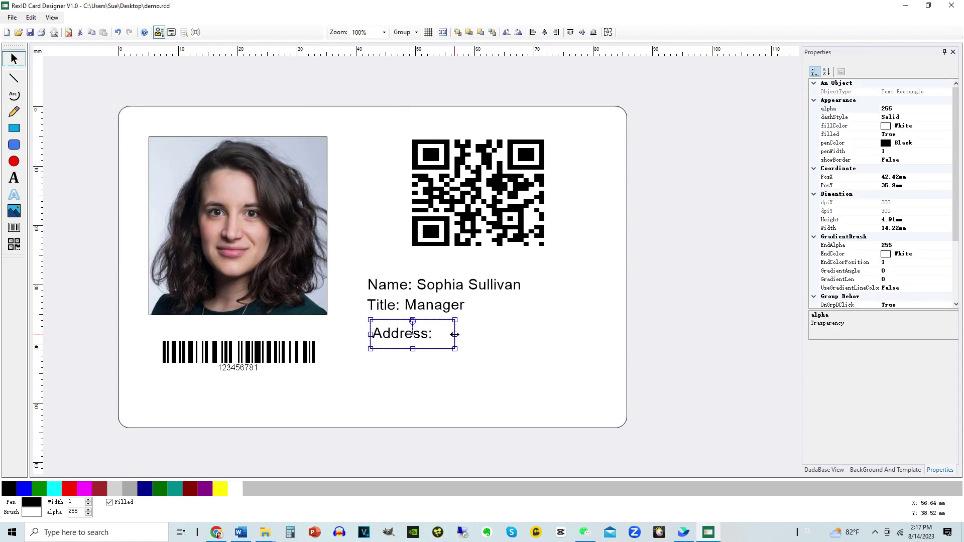
pyautogui.moveTo(404, 347)
pyautogui.mouseDown()
pyautogui.moveTo(393, 330)
pyautogui.moveTo(620, 354)
pyautogui.mouseUp()
pyautogui.click(409, 383)
pyautogui.click(346, 314)
# Add a data text field and set its DataBaseFile to the spreadsheet.
pyautogui.click(14, 195)
pyautogui.scroll(-5, 878, 262)
pyautogui.click(841, 245)
pyautogui.click(950, 245)
pyautogui.click(116, 82)
pyautogui.click(392, 325)
# Bind the field to TableName Sheet1, Column Address, TextSource DataBase.
pyautogui.click(496, 342)
pyautogui.scroll(-5, 878, 201)
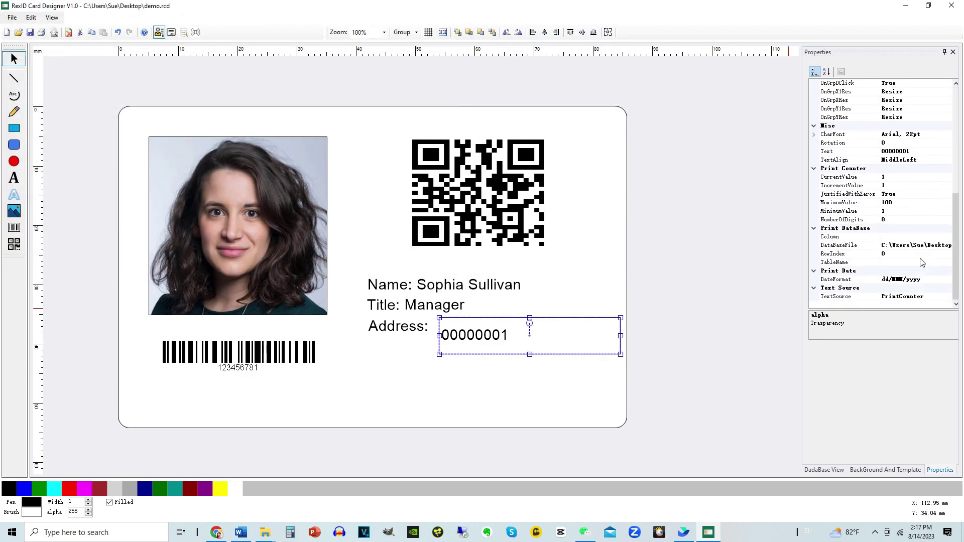
pyautogui.click(848, 262)
pyautogui.click(947, 263)
pyautogui.click(923, 273)
pyautogui.click(946, 237)
pyautogui.click(947, 236)
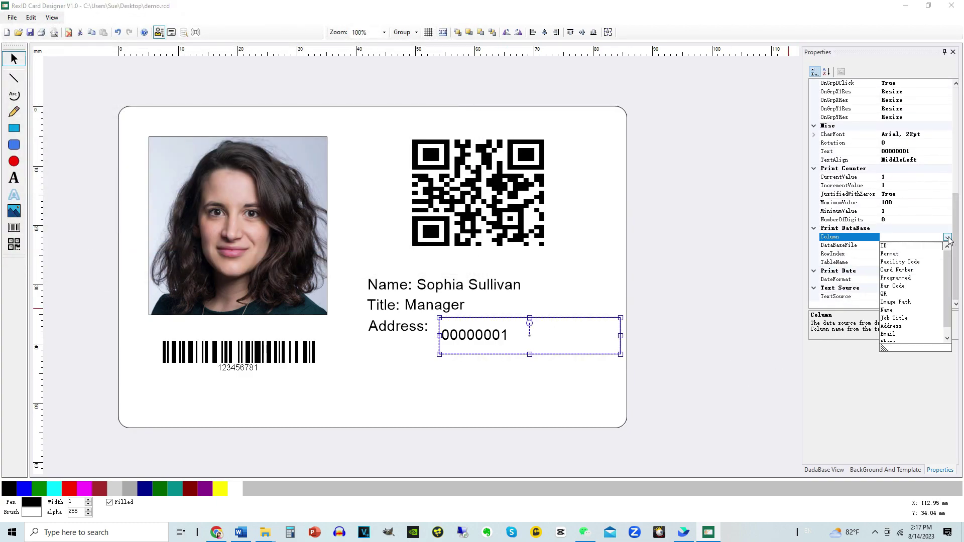
pyautogui.click(891, 326)
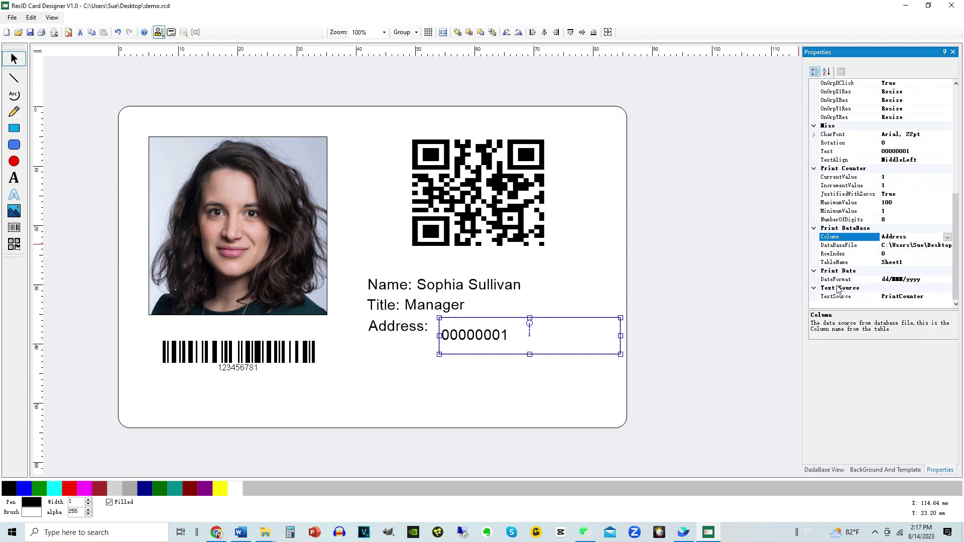
pyautogui.click(837, 297)
pyautogui.click(947, 297)
pyautogui.click(901, 325)
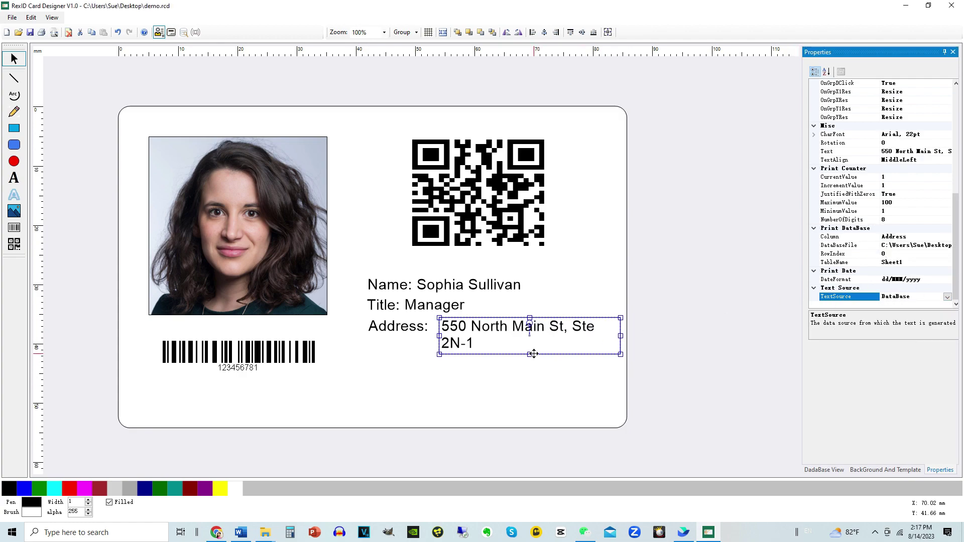
# Enlarge the address field, set its font to 20pt, and place it beside Address:.
pyautogui.moveTo(529, 355); pyautogui.dragTo(529, 374)
pyautogui.moveTo(620, 346); pyautogui.dragTo(624, 346)
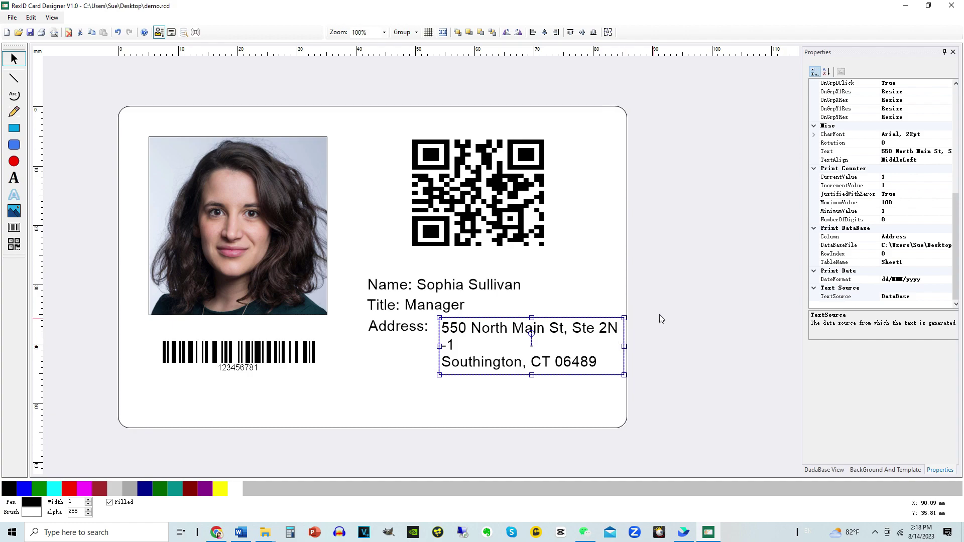
pyautogui.click(859, 137)
pyautogui.scroll(5, 860, 148)
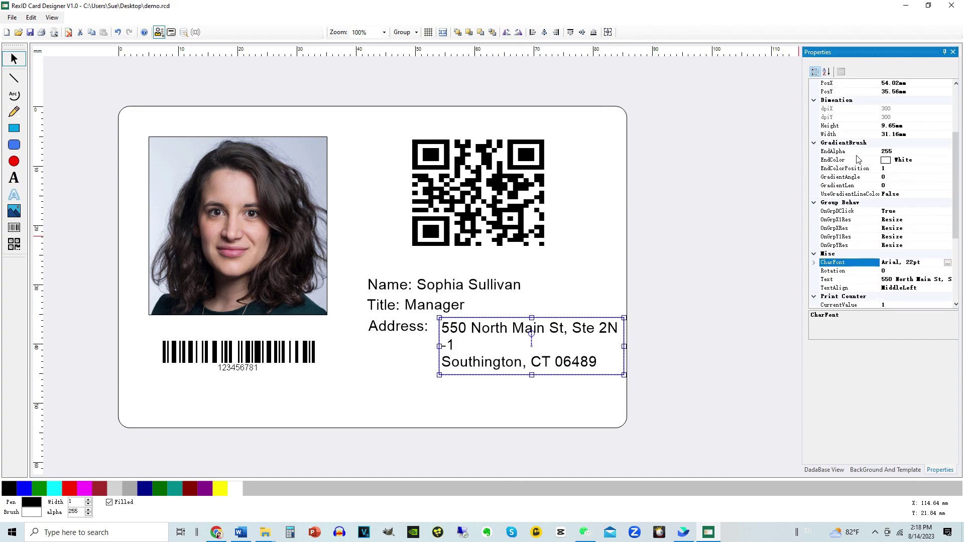
pyautogui.scroll(-3, 858, 159)
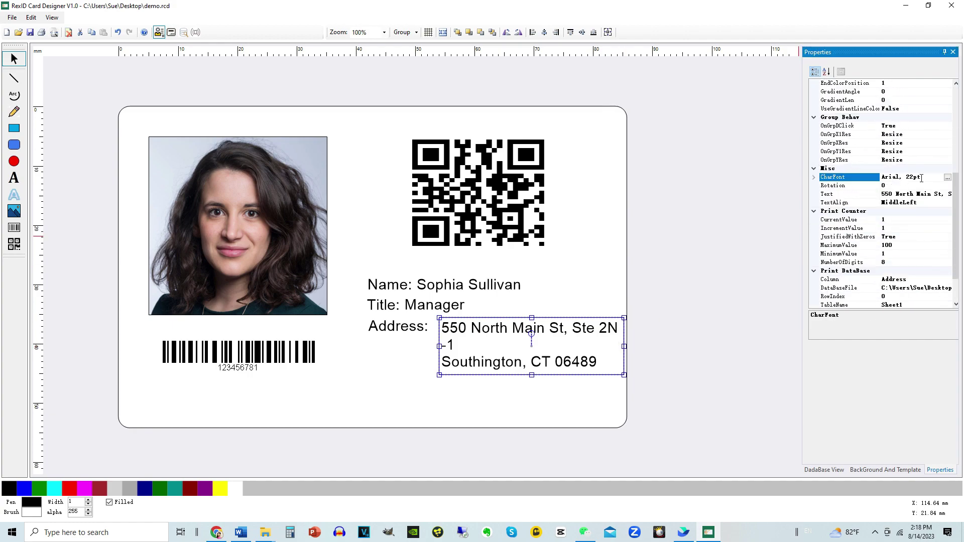
pyautogui.press('Return')
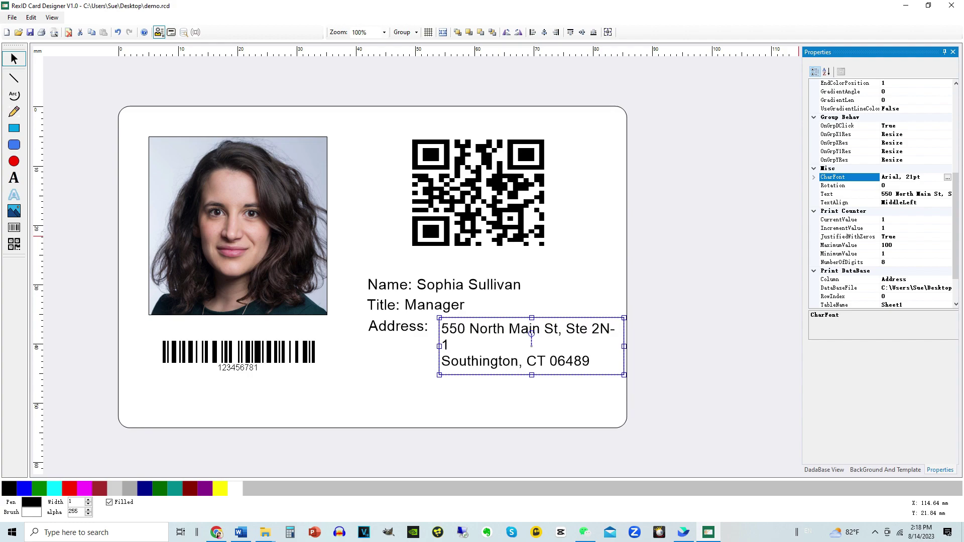
pyautogui.press('Return')
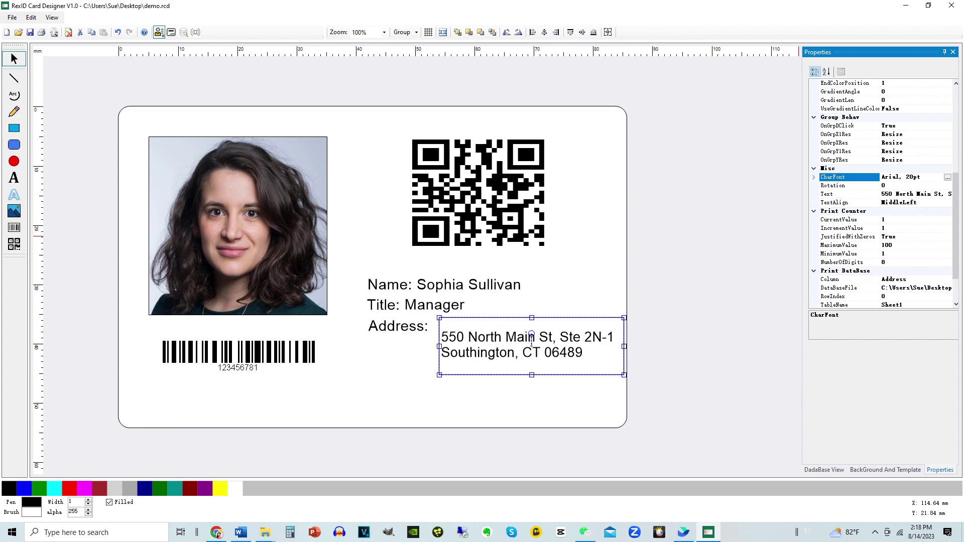
pyautogui.click(514, 354)
pyautogui.moveTo(496, 349); pyautogui.dragTo(482, 336)
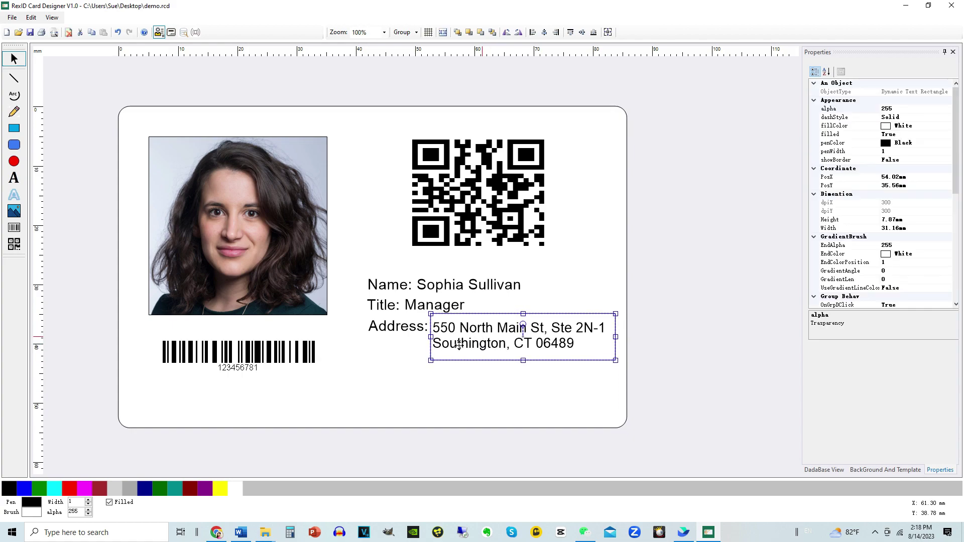
# Add an 'Email:' label below the address.
pyautogui.click(376, 390)
pyautogui.click(14, 178)
pyautogui.click(361, 363)
pyautogui.doubleClick(407, 373)
pyautogui.write('Email:')
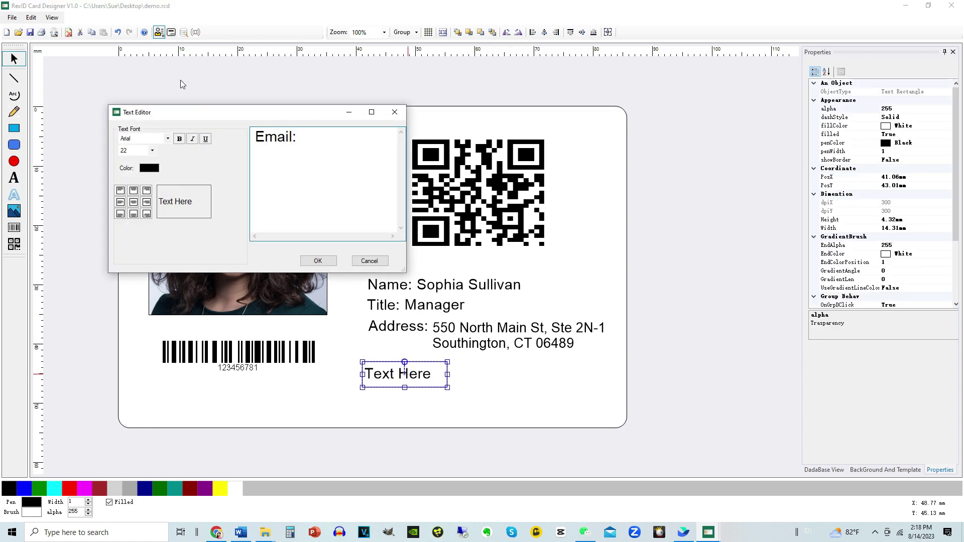
pyautogui.click(304, 260)
pyautogui.moveTo(447, 374); pyautogui.dragTo(404, 369)
pyautogui.click(335, 365)
# Place a data field beside Email: bound to the Email column, TextSource DataBase.
pyautogui.click(443, 377)
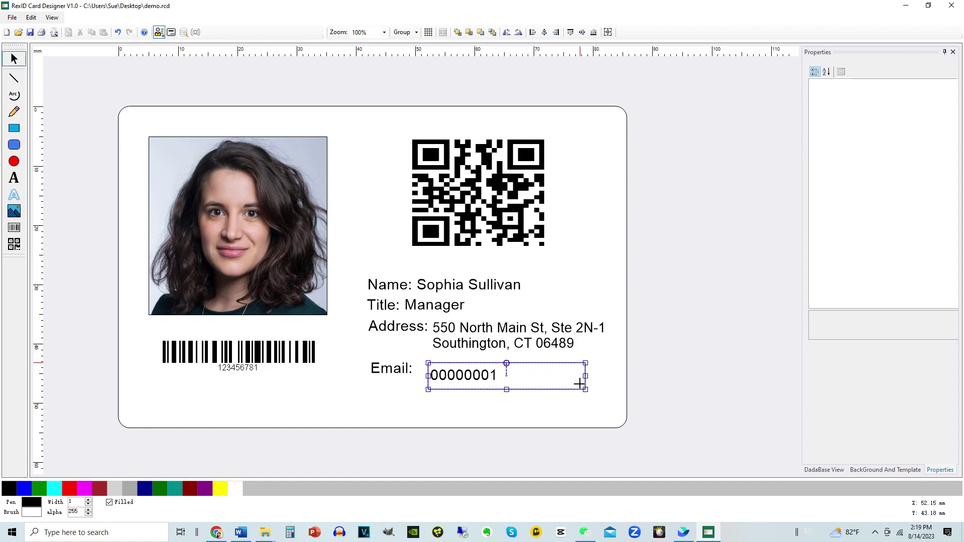
pyautogui.scroll(-5, 884, 211)
pyautogui.click(935, 246)
pyautogui.click(947, 245)
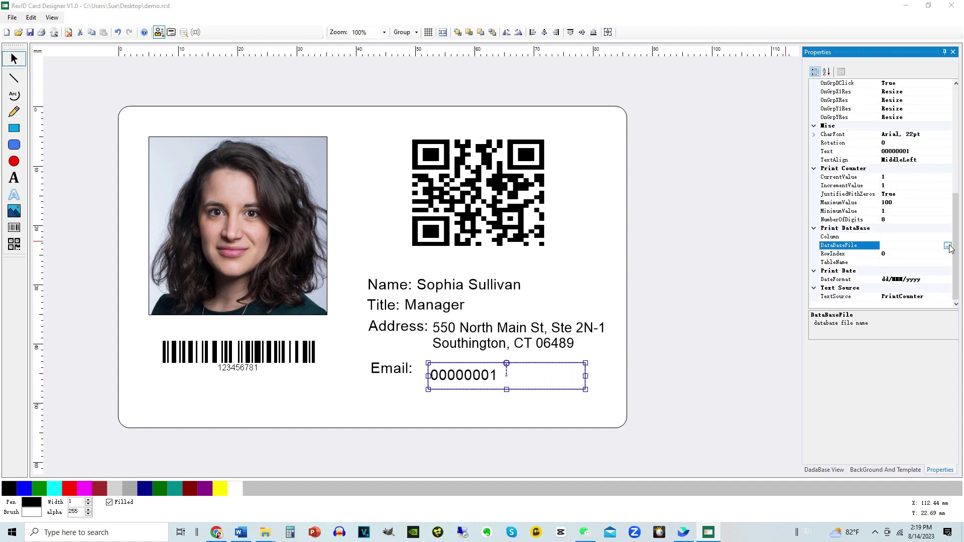
pyautogui.doubleClick(116, 85)
pyautogui.scroll(-2, 917, 274)
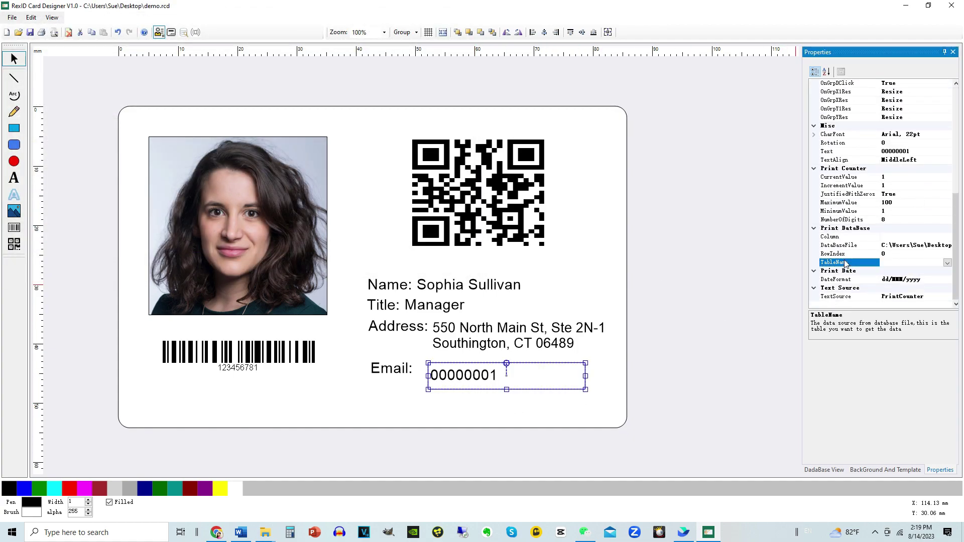
pyautogui.click(923, 236)
pyautogui.click(922, 236)
pyautogui.click(902, 333)
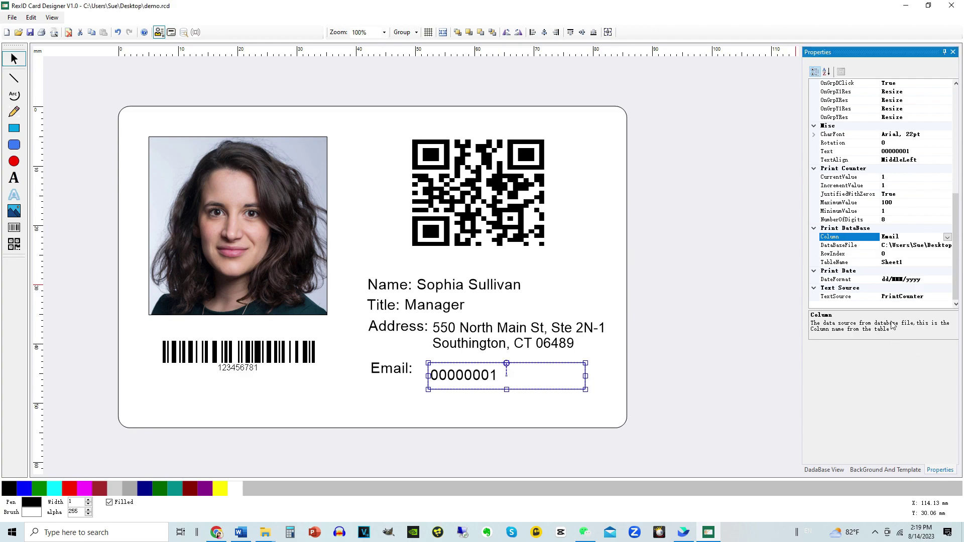
pyautogui.click(848, 297)
pyautogui.click(947, 297)
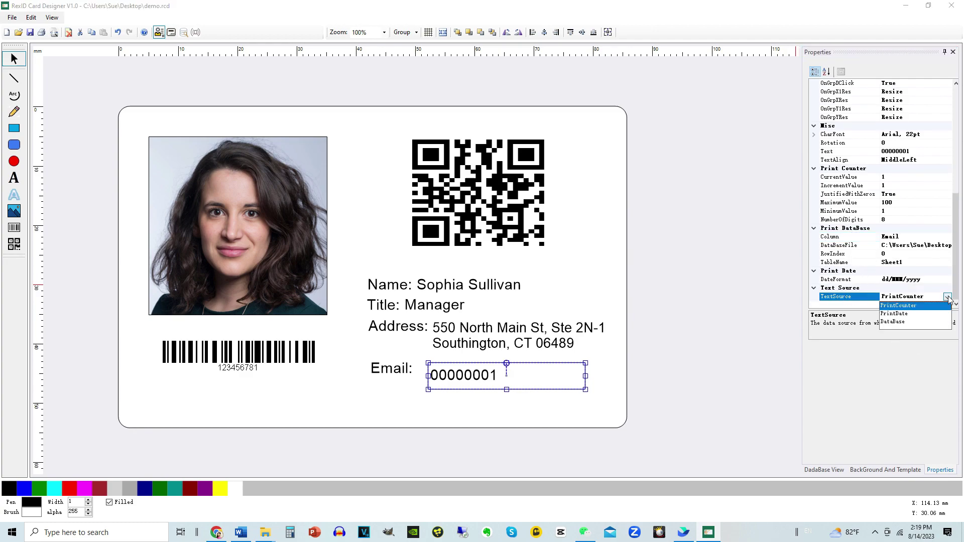
pyautogui.click(893, 322)
# Widen the email field, align it with Email:, and shift the line under Address.
pyautogui.moveTo(585, 376); pyautogui.dragTo(622, 376)
pyautogui.click(499, 374)
pyautogui.moveTo(499, 374); pyautogui.dragTo(447, 368)
pyautogui.click(350, 368)
pyautogui.click(453, 368)
pyautogui.moveTo(354, 389); pyautogui.dragTo(602, 382)
pyautogui.moveTo(356, 371); pyautogui.dragTo(591, 379)
pyautogui.click(571, 32)
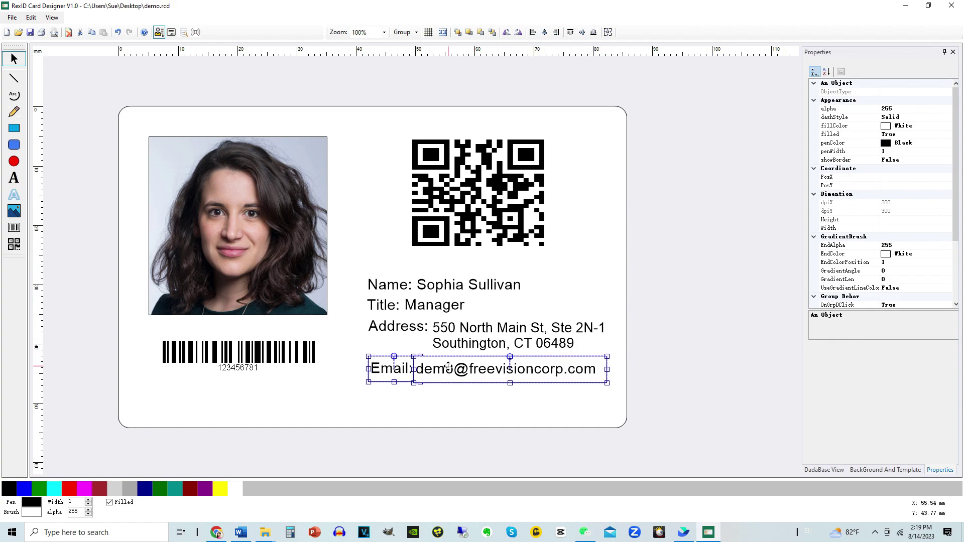
pyautogui.moveTo(445, 366); pyautogui.dragTo(442, 366)
# Add a 'Phone:' label below the Email line.
pyautogui.click(442, 429)
pyautogui.click(14, 178)
pyautogui.moveTo(368, 394); pyautogui.dragTo(427, 413)
pyautogui.write('Phone')
pyautogui.click(332, 274)
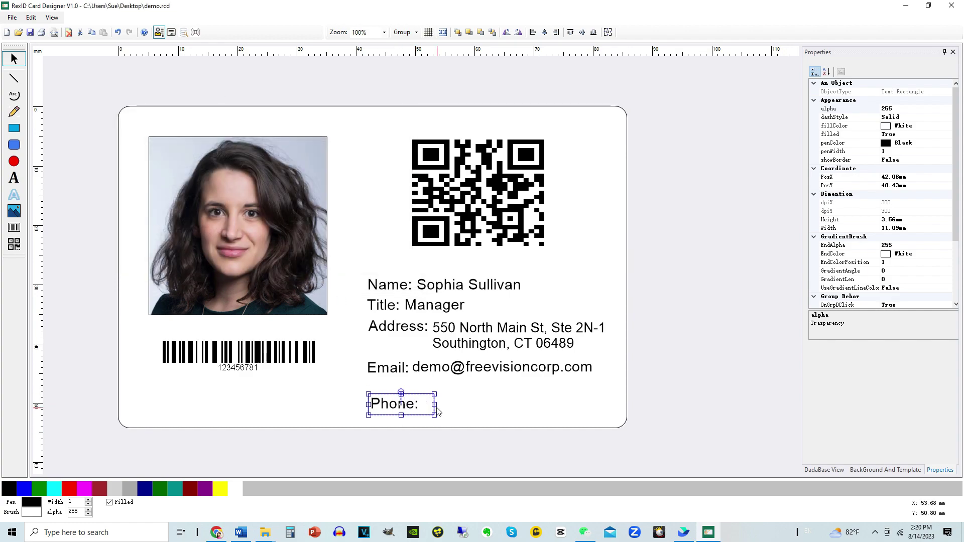
pyautogui.moveTo(434, 405)
pyautogui.mouseDown()
pyautogui.moveTo(402, 395)
pyautogui.moveTo(566, 392)
pyautogui.moveTo(591, 401)
pyautogui.mouseUp()
# Add a data text field and set its DataBaseFile to the spreadsheet.
pyautogui.click(14, 194)
pyautogui.scroll(-5, 864, 269)
pyautogui.click(903, 245)
pyautogui.click(948, 245)
pyautogui.doubleClick(107, 82)
# Bind the field to TableName Sheet1, Column Phone, TextSource DataBase.
pyautogui.click(904, 262)
pyautogui.click(947, 262)
pyautogui.click(898, 271)
pyautogui.click(904, 236)
pyautogui.click(947, 237)
pyautogui.click(898, 340)
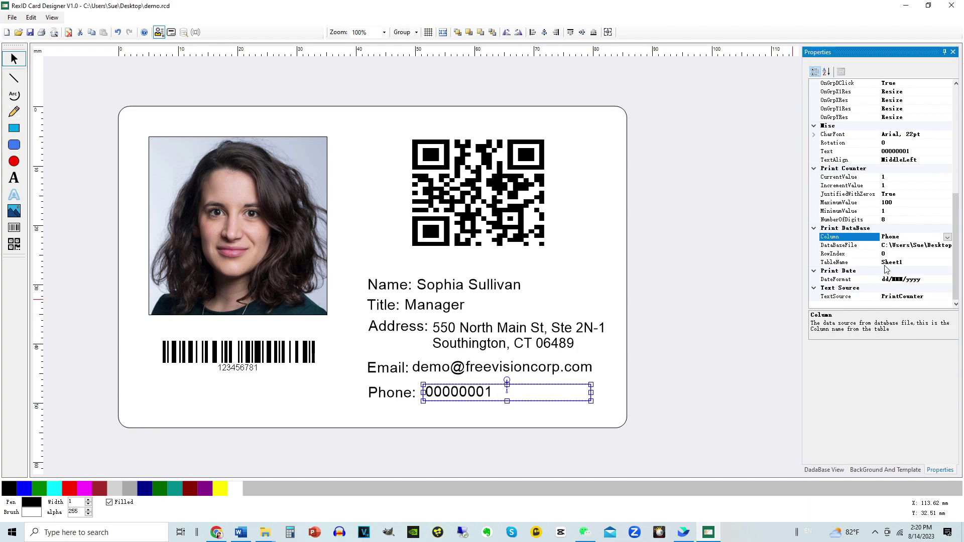
pyautogui.click(843, 297)
pyautogui.click(947, 297)
pyautogui.click(896, 322)
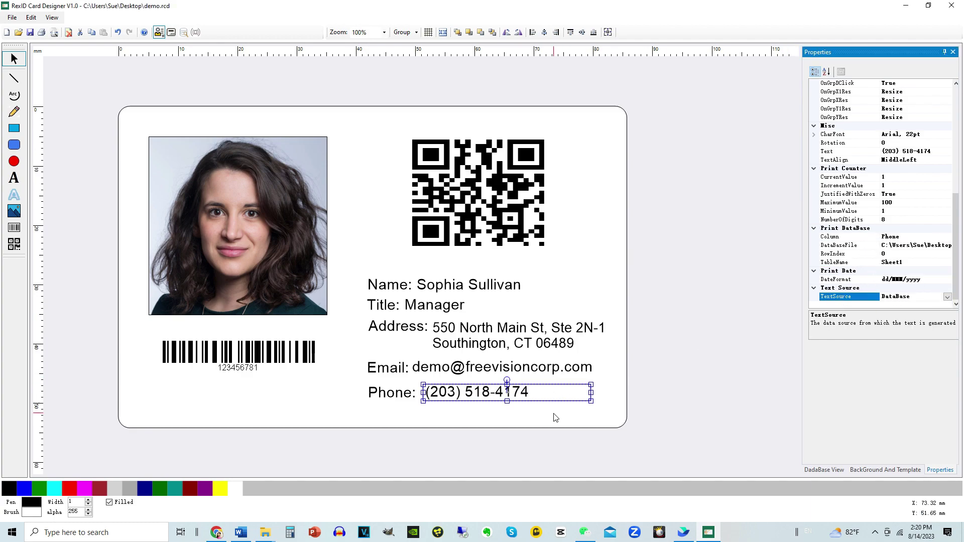
# Nudge the phone number toward its Phone: label so they line up.
pyautogui.click(555, 415)
pyautogui.click(522, 394)
pyautogui.moveTo(502, 393); pyautogui.dragTo(497, 392)
pyautogui.click(405, 422)
pyautogui.moveTo(357, 391); pyautogui.dragTo(502, 405)
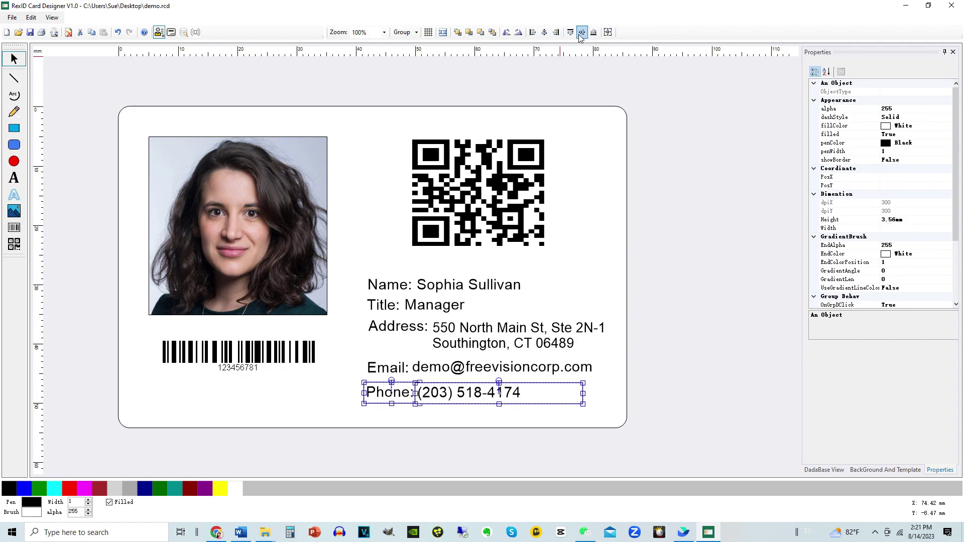
pyautogui.click(345, 404)
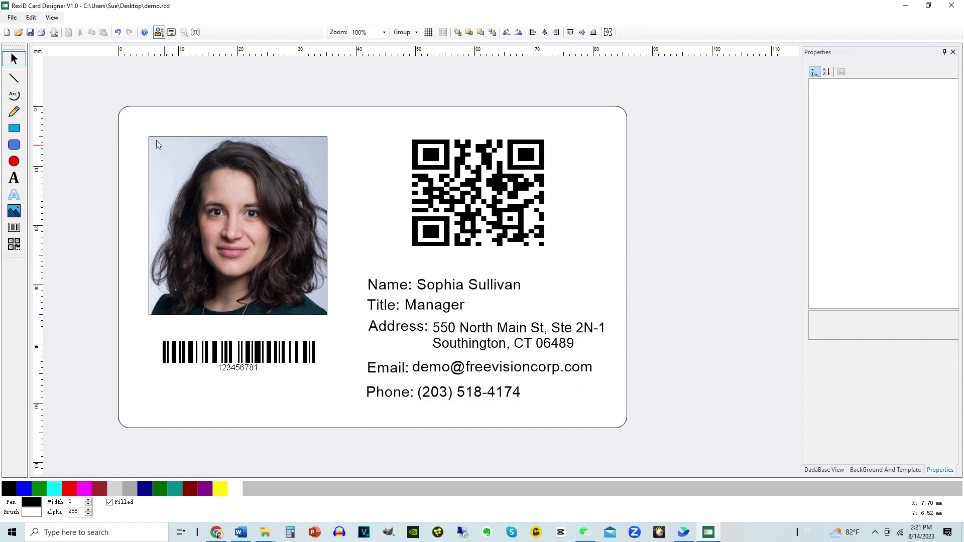
# Save the card design with Save As under the file name demo1.
pyautogui.click(13, 18)
pyautogui.click(37, 72)
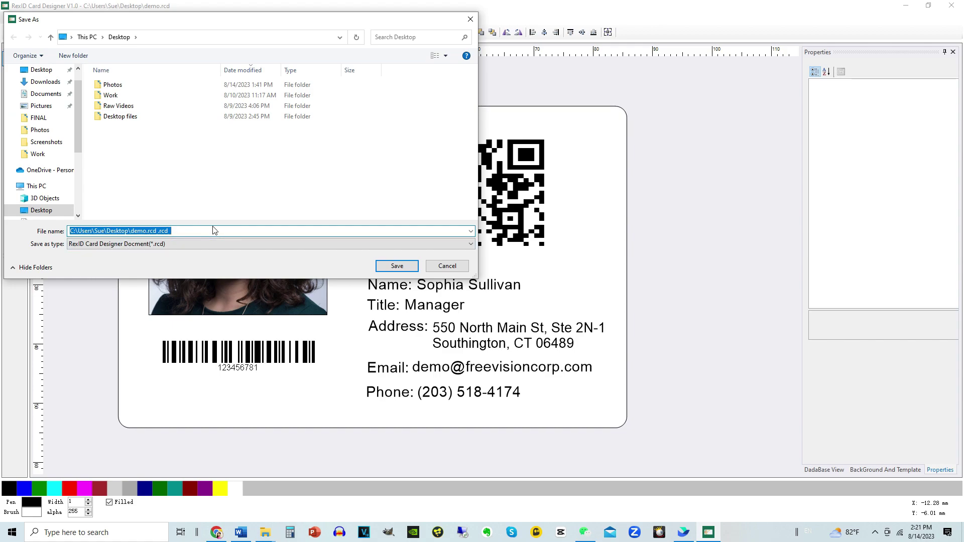
pyautogui.write('demo1')
pyautogui.press('Return')
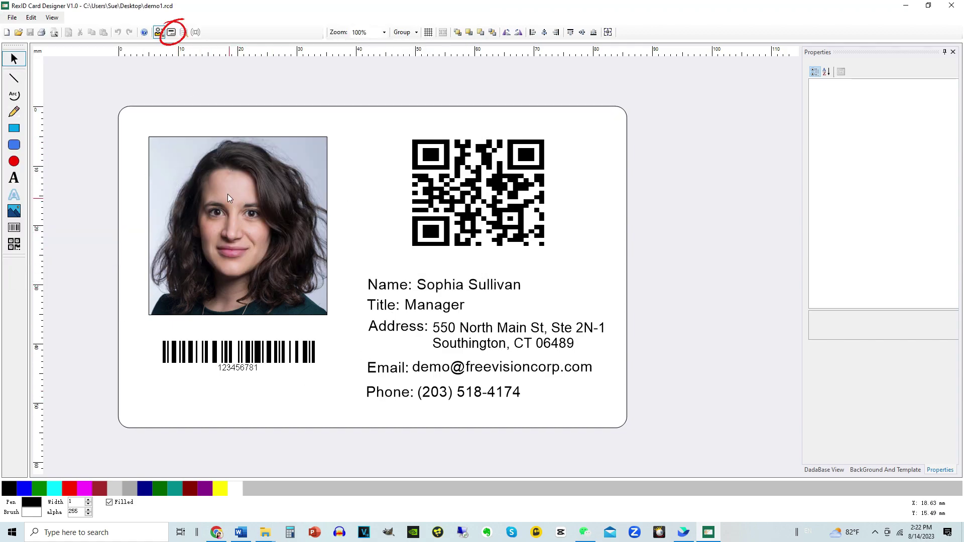
# On the card's back side, place a Dynamic Text field near the bottom edge.
pyautogui.click(171, 33)
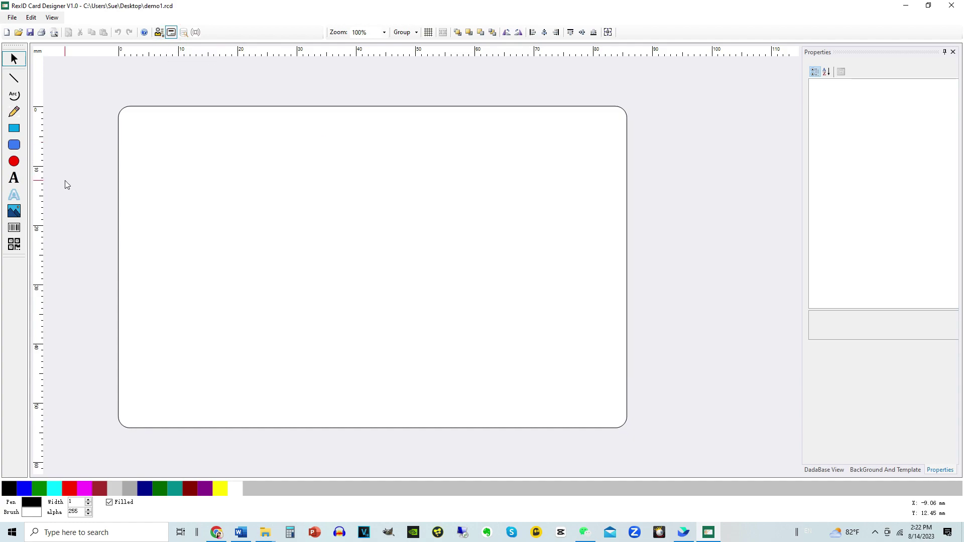
pyautogui.click(19, 197)
pyautogui.click(398, 378)
pyautogui.click(449, 392)
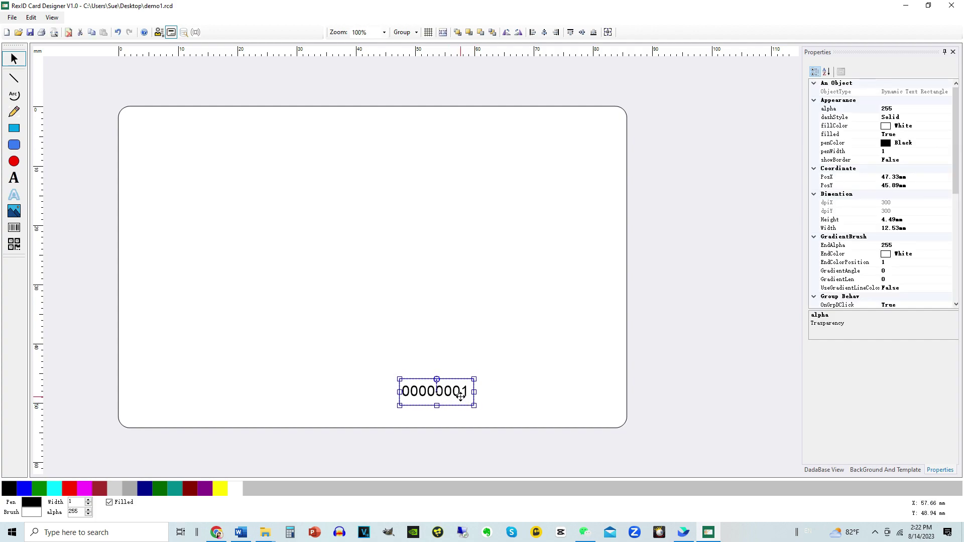
# Set the new field's DataBaseFile to the H10301 spreadsheet.
pyautogui.scroll(-3, 877, 211)
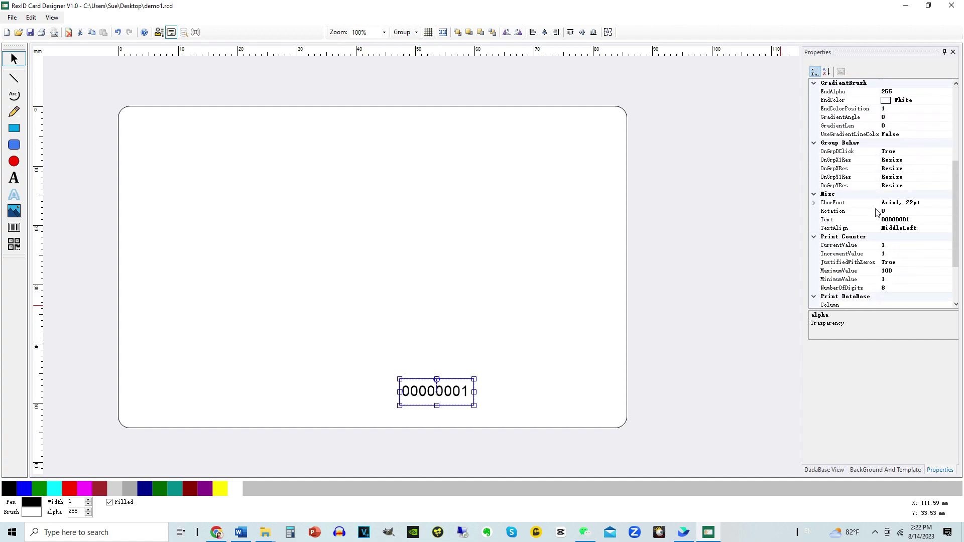
pyautogui.scroll(-3, 873, 215)
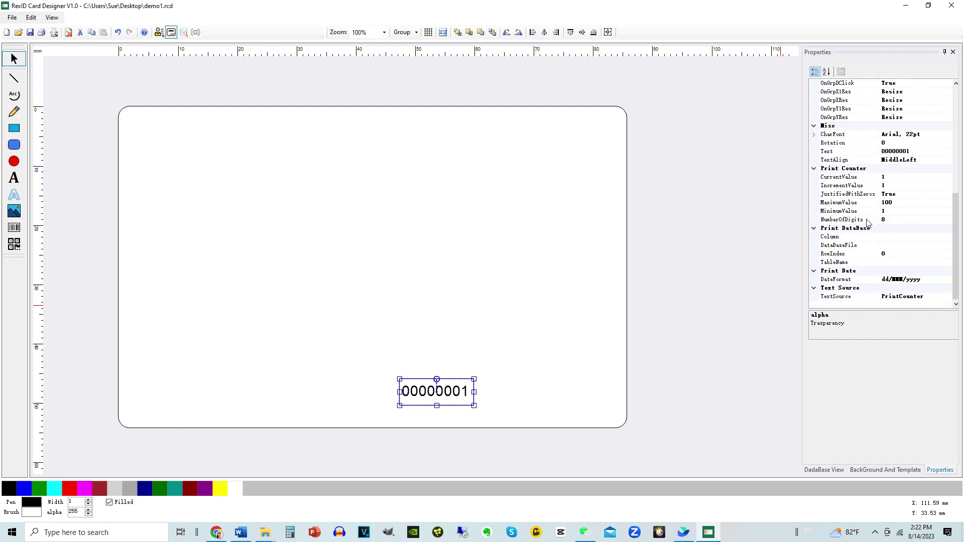
pyautogui.click(842, 246)
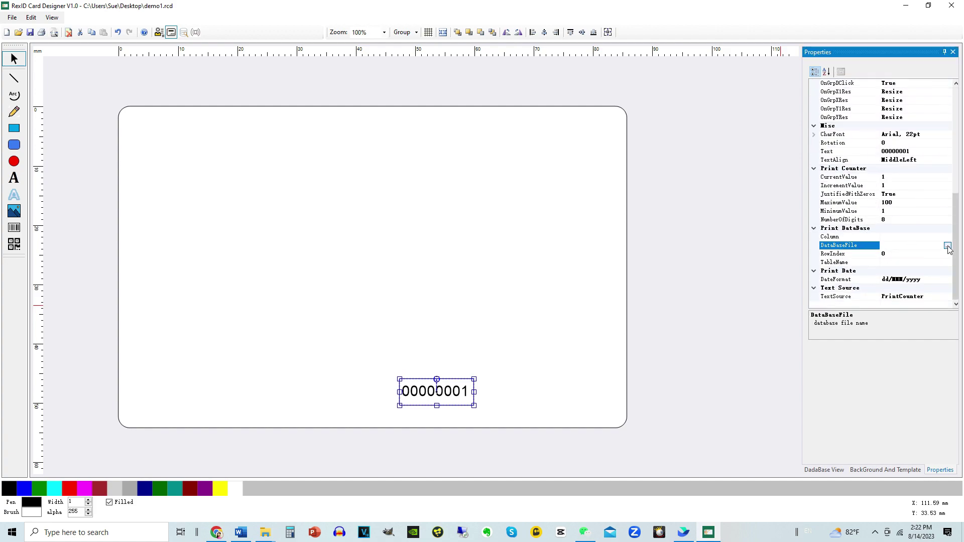
pyautogui.click(947, 246)
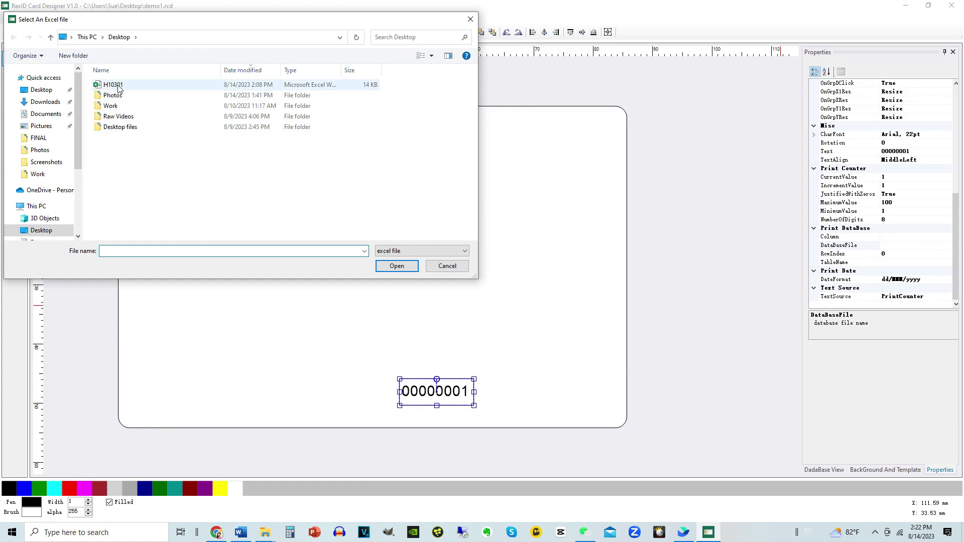
pyautogui.doubleClick(118, 85)
# Bind the field to Sheet1's Facility Code column with TextSource set to DataBase.
pyautogui.click(453, 392)
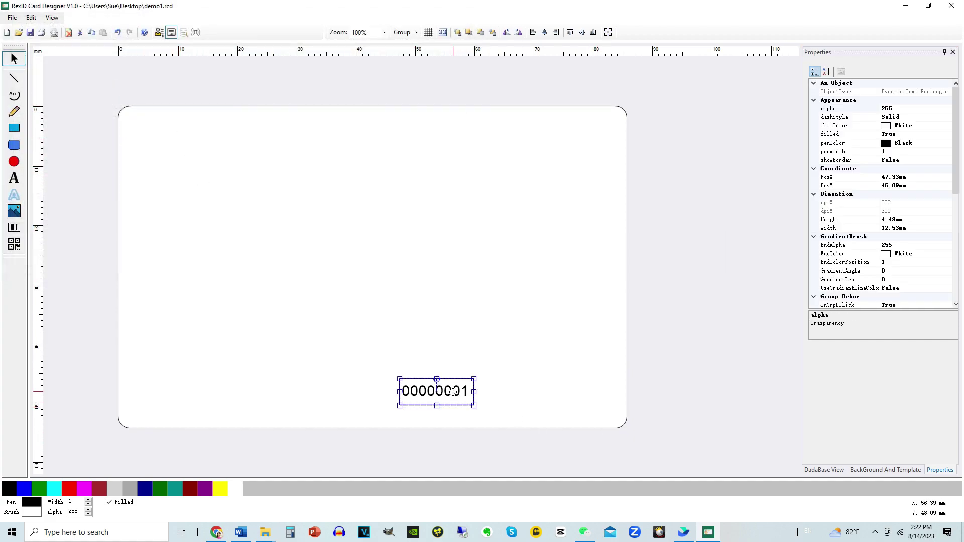
pyautogui.scroll(-9, 871, 249)
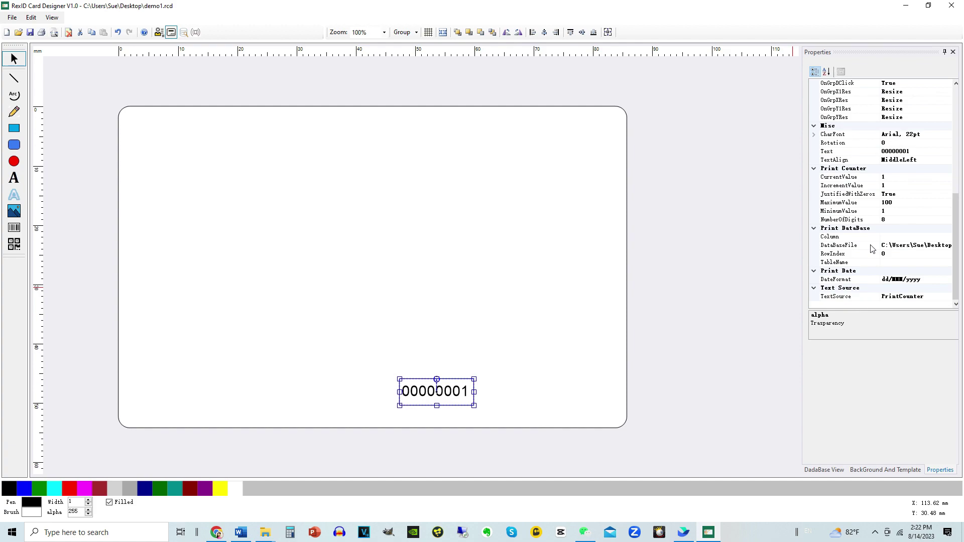
pyautogui.click(839, 263)
pyautogui.click(947, 262)
pyautogui.click(909, 273)
pyautogui.click(930, 234)
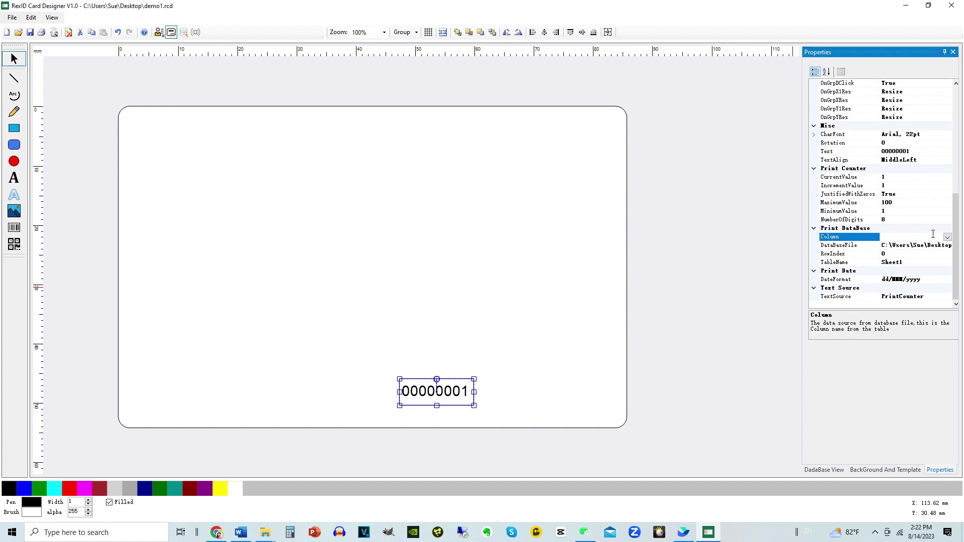
pyautogui.click(946, 238)
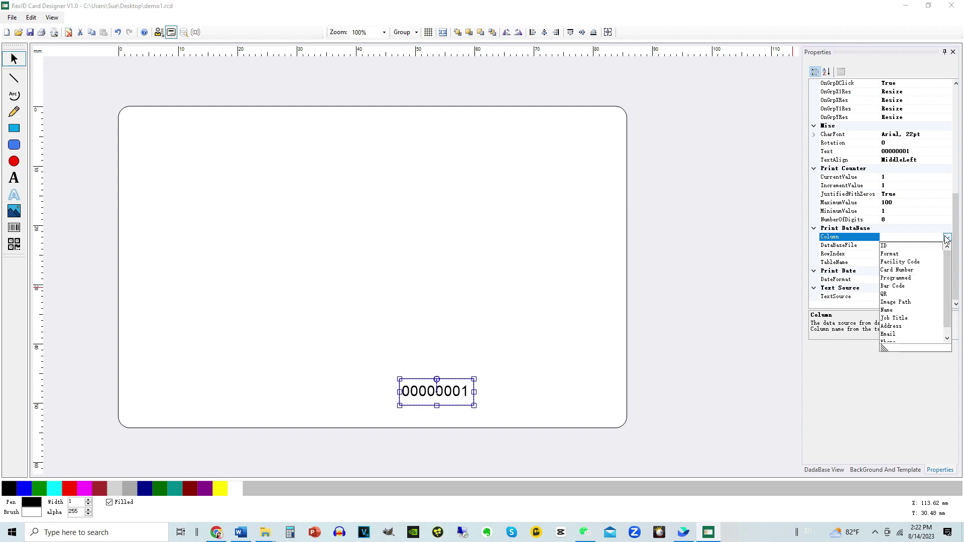
pyautogui.click(900, 262)
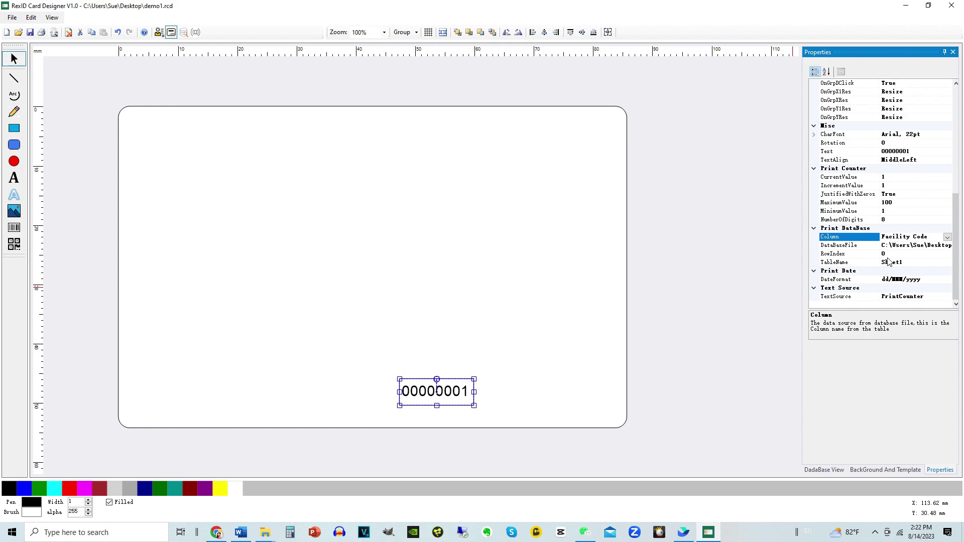
pyautogui.click(838, 297)
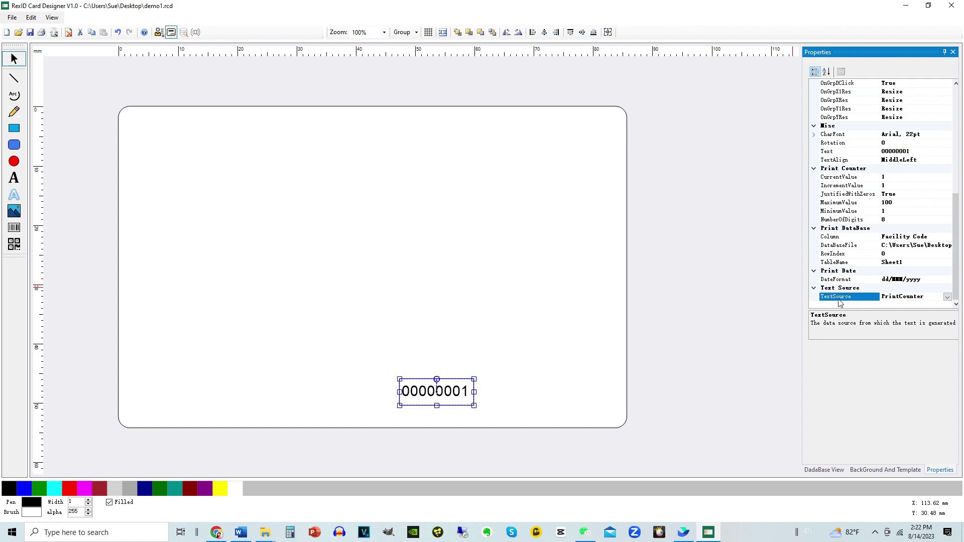
pyautogui.click(947, 296)
pyautogui.click(895, 322)
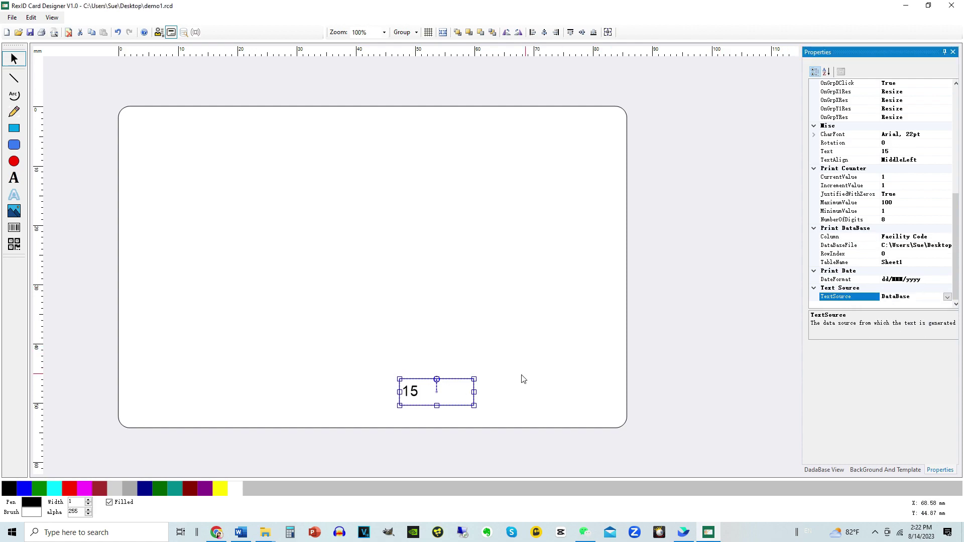
# Narrow the field showing 15 so its box fits the text.
pyautogui.click(457, 398)
pyautogui.click(417, 394)
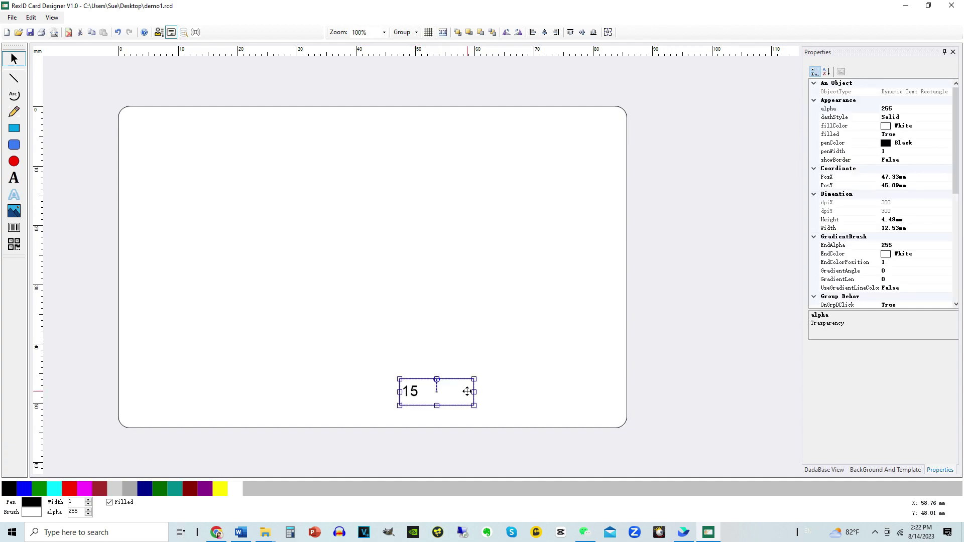
pyautogui.moveTo(471, 392); pyautogui.dragTo(431, 393)
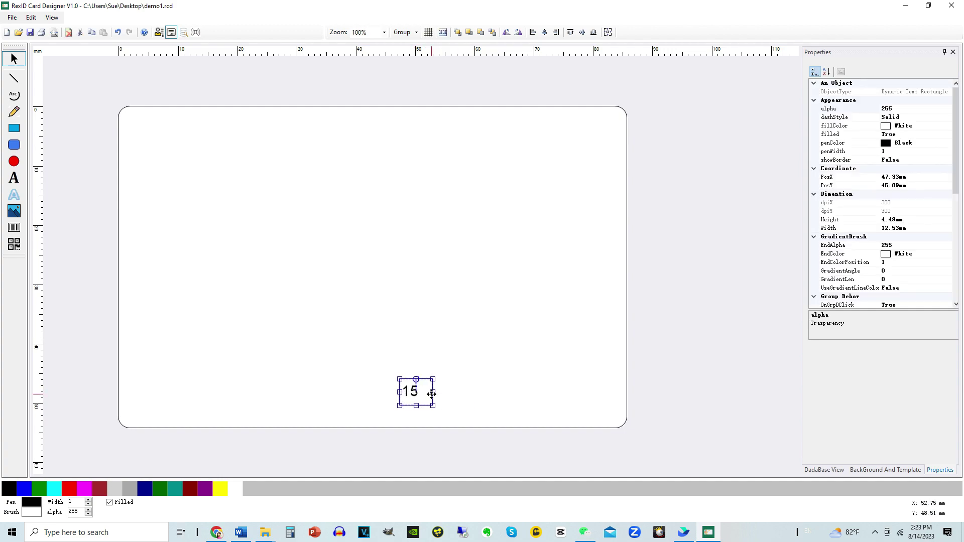
pyautogui.click(492, 400)
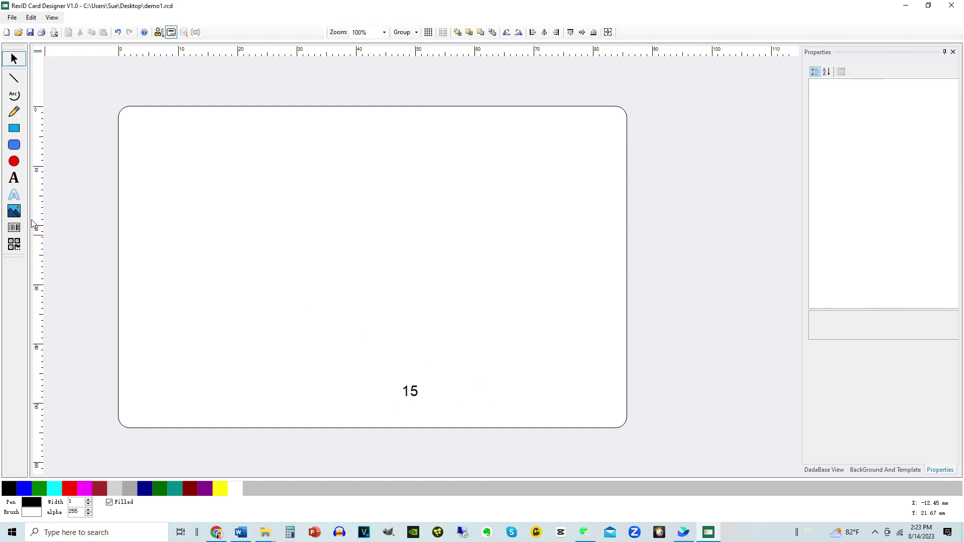
# Draw a second Dynamic Text box right of the 15, lined up with it.
pyautogui.click(20, 195)
pyautogui.click(450, 385)
pyautogui.moveTo(466, 394); pyautogui.dragTo(578, 411)
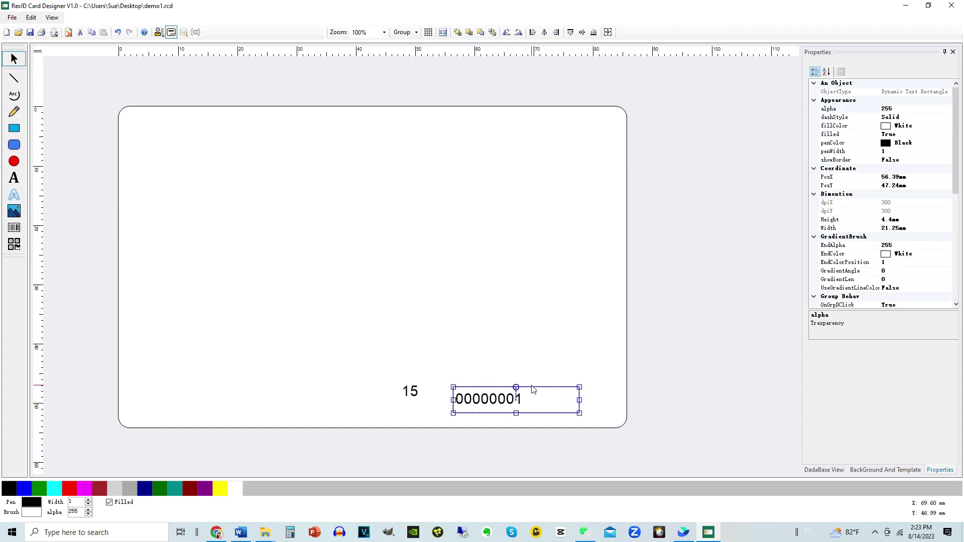
pyautogui.moveTo(535, 388); pyautogui.dragTo(534, 382)
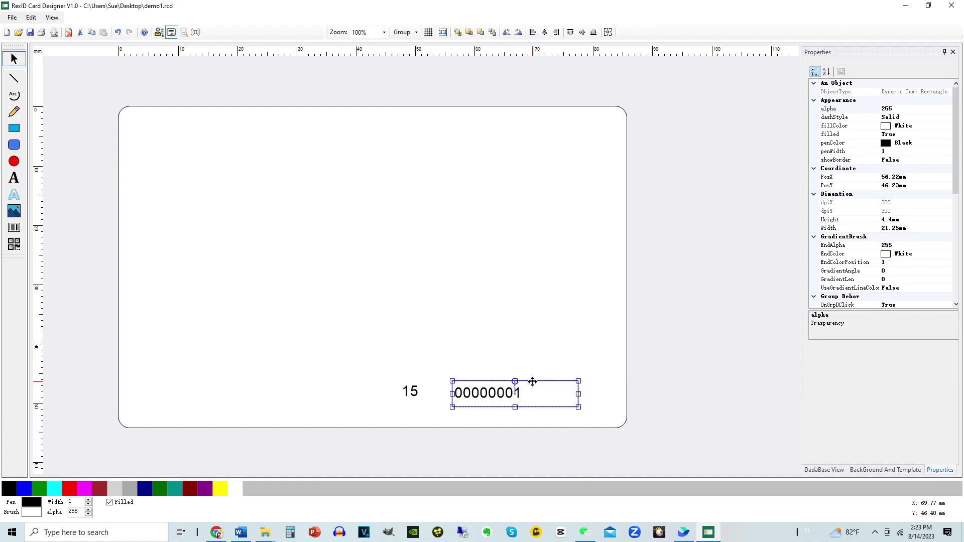
# Set the new field's DataBaseFile to the H10301 spreadsheet.
pyautogui.scroll(-8, 898, 211)
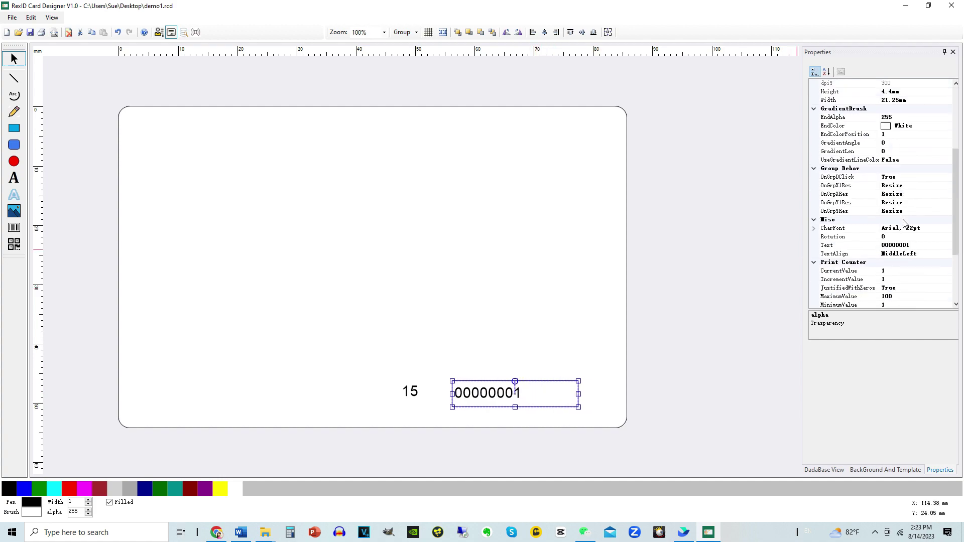
pyautogui.click(843, 245)
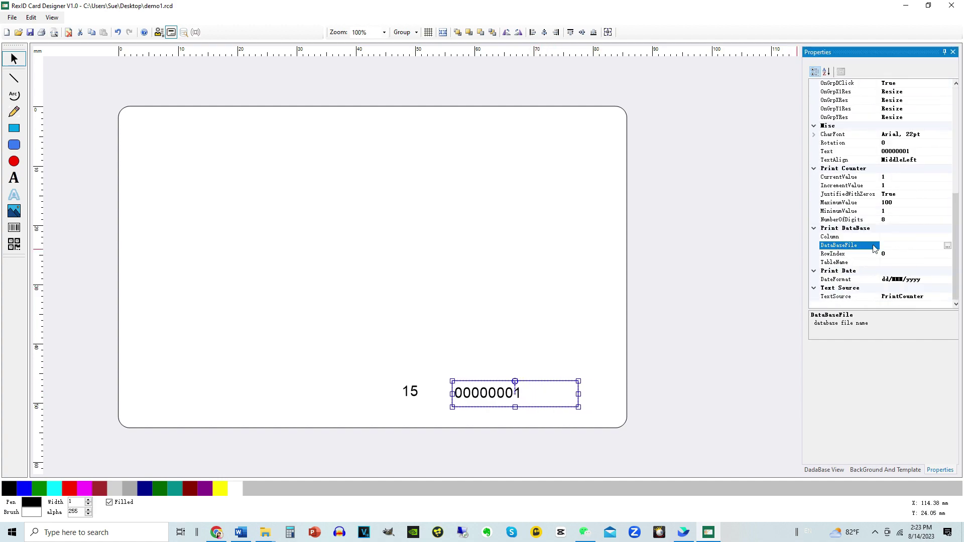
pyautogui.click(948, 245)
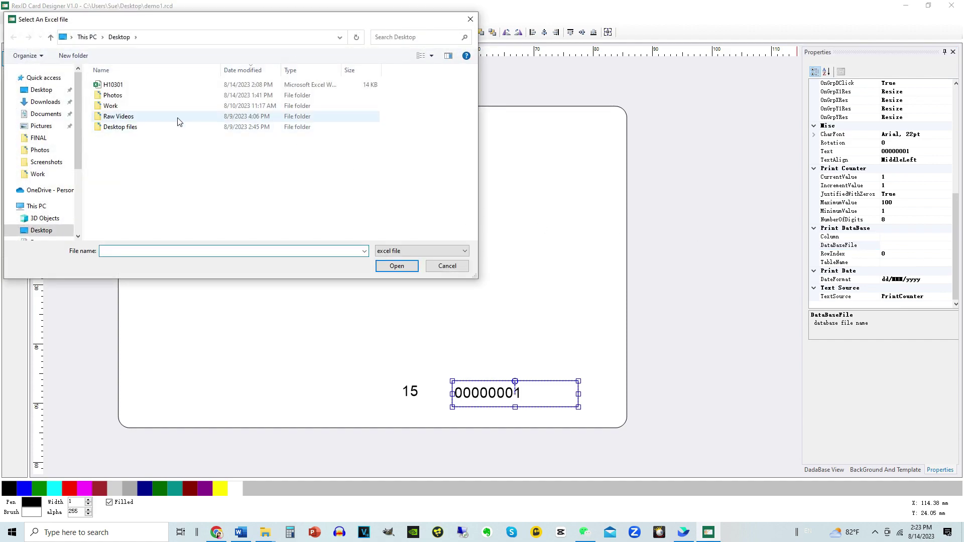
pyautogui.doubleClick(114, 85)
# Set the field's TableName to Sheet1.
pyautogui.click(475, 391)
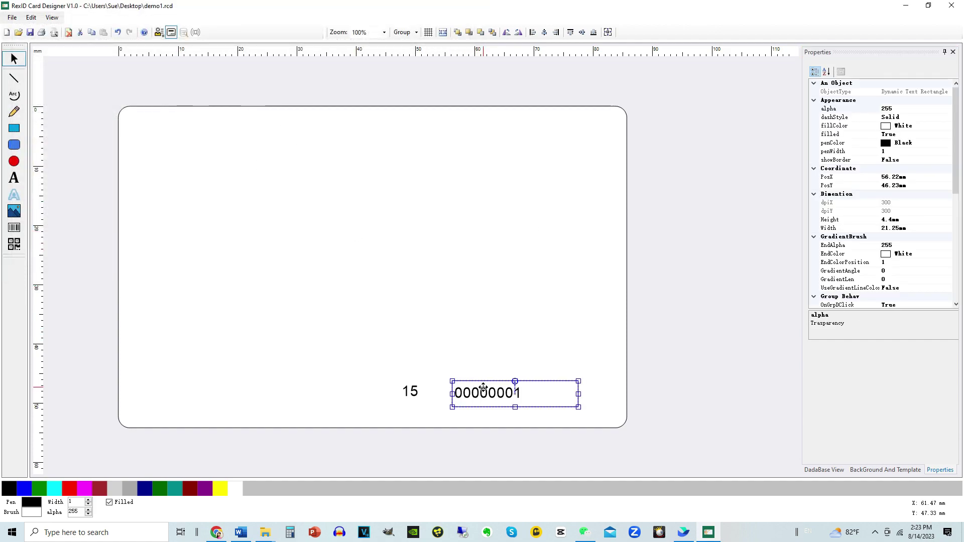
pyautogui.scroll(-6, 912, 261)
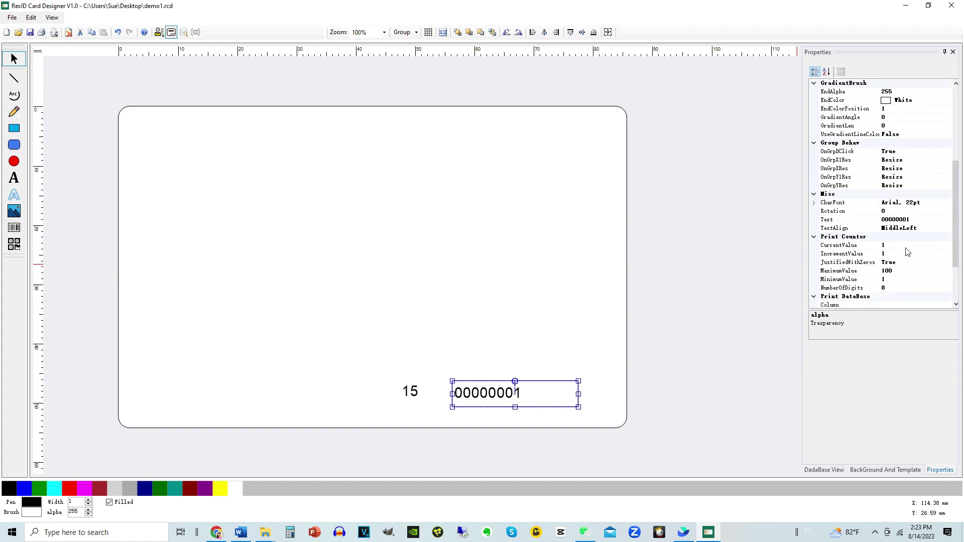
pyautogui.scroll(-3, 906, 247)
pyautogui.click(843, 263)
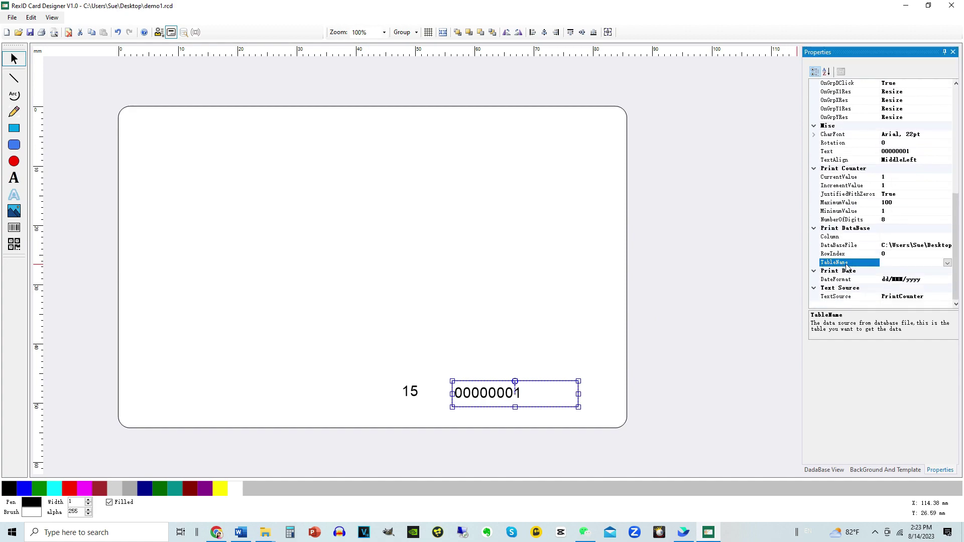
pyautogui.click(947, 263)
pyautogui.click(898, 271)
pyautogui.click(842, 237)
pyautogui.click(947, 238)
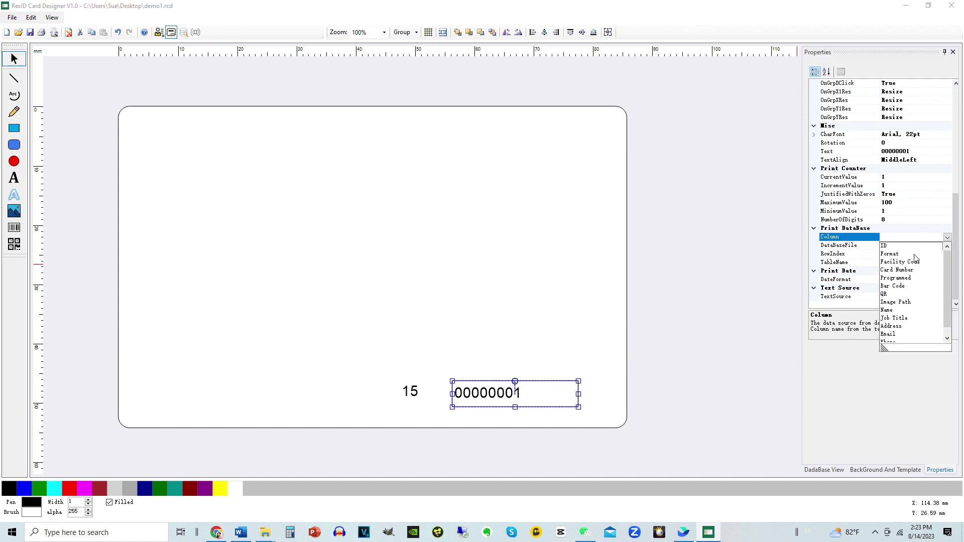
pyautogui.click(906, 271)
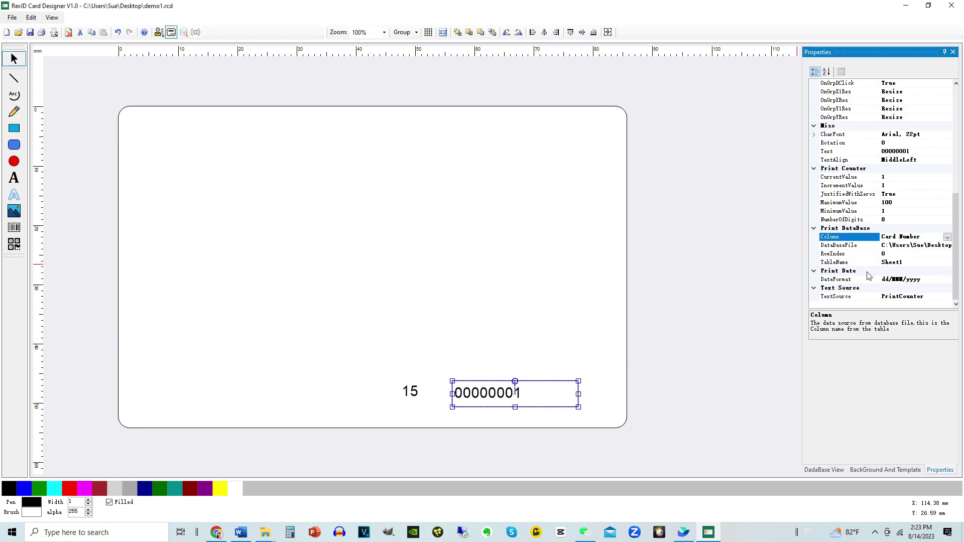
pyautogui.click(847, 298)
pyautogui.click(947, 297)
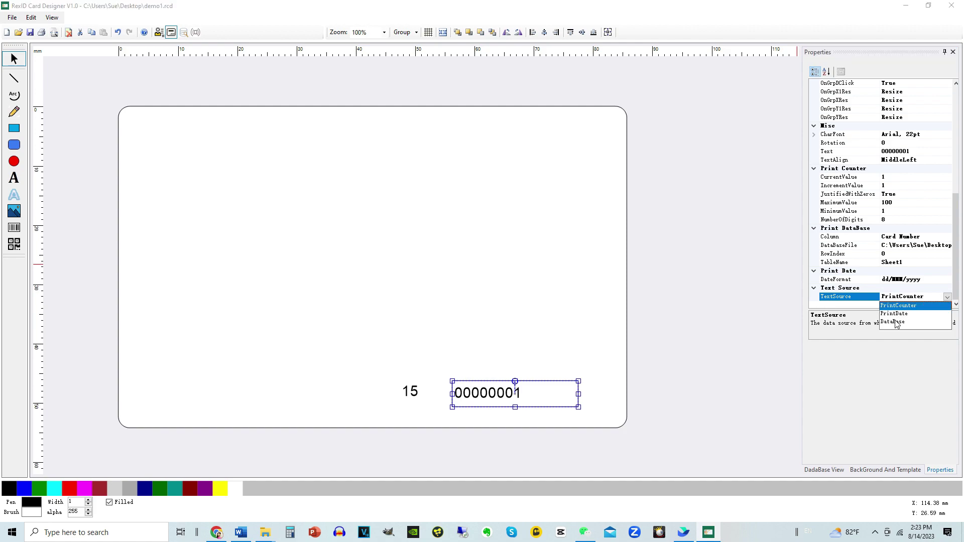
pyautogui.click(896, 323)
pyautogui.click(527, 356)
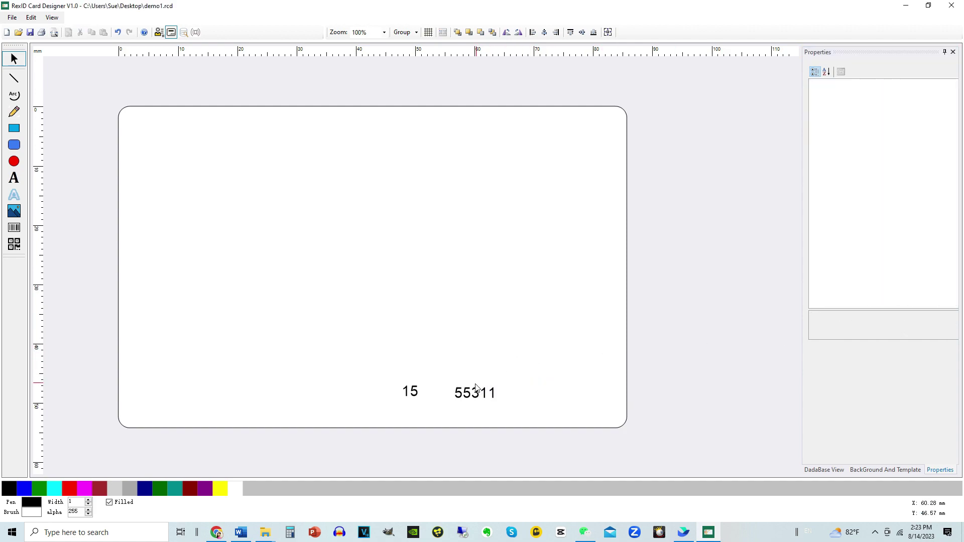
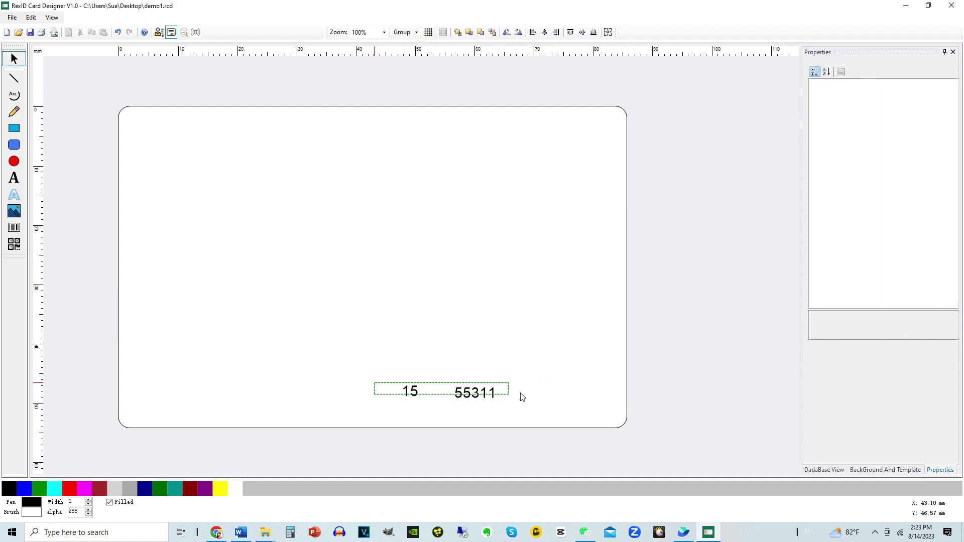
pyautogui.click(571, 34)
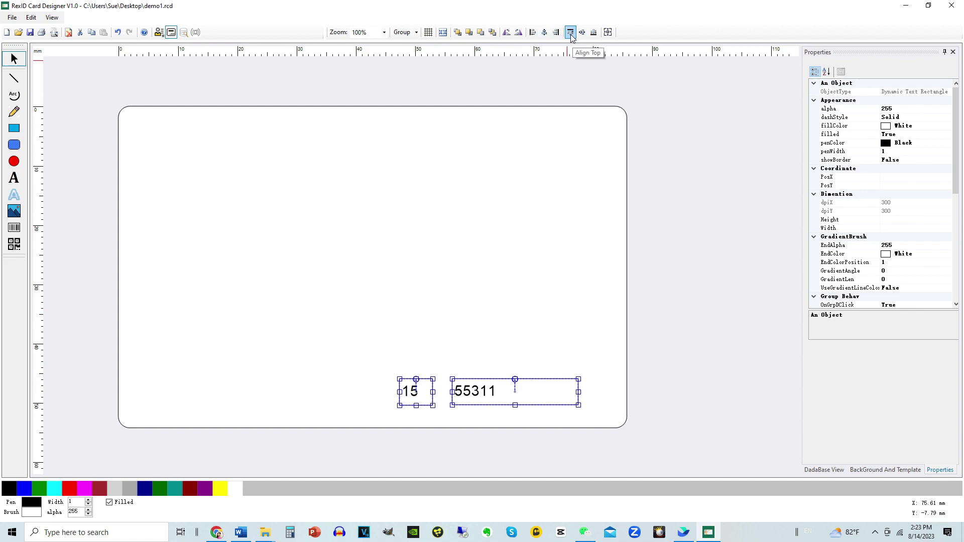
pyautogui.click(446, 316)
pyautogui.moveTo(475, 392); pyautogui.dragTo(458, 392)
pyautogui.moveTo(363, 356); pyautogui.dragTo(519, 410)
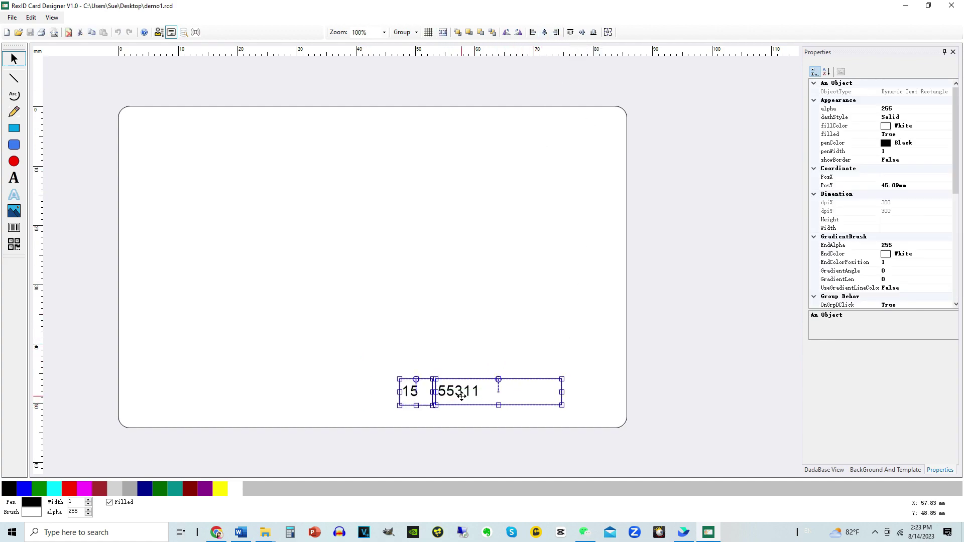
pyautogui.moveTo(462, 397); pyautogui.dragTo(515, 401)
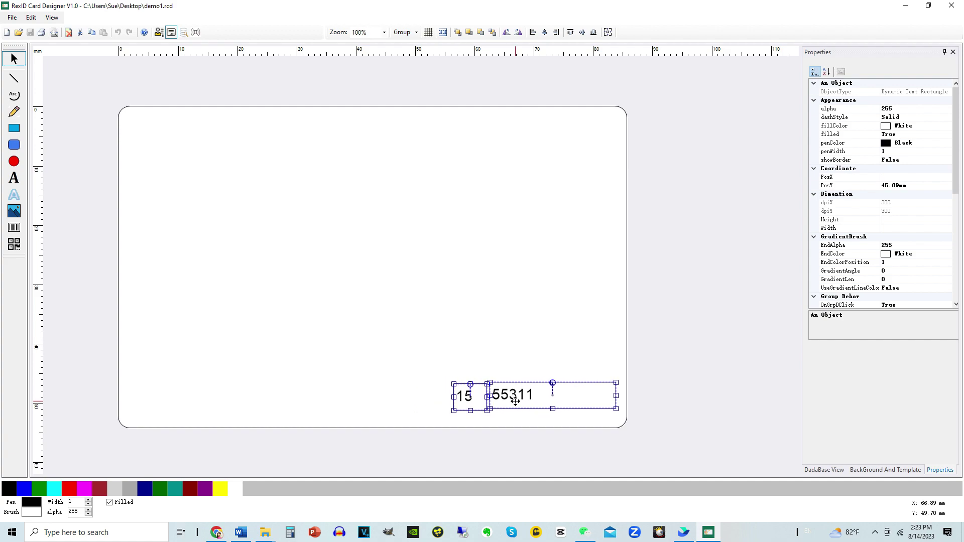
pyautogui.click(436, 323)
pyautogui.click(159, 34)
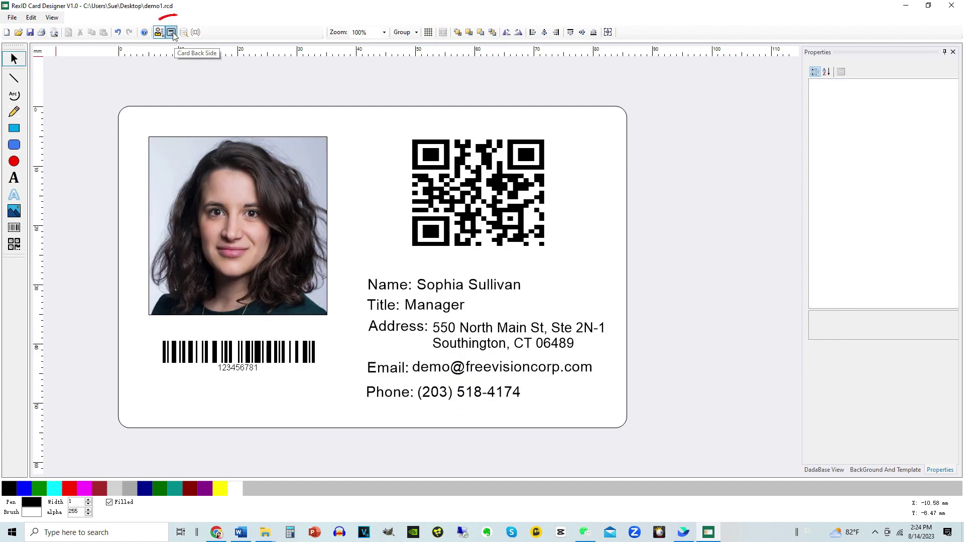
# Sign in to the card encoder as an existing user with the account e-mail and password.
pyautogui.click(159, 34)
pyautogui.click(159, 34)
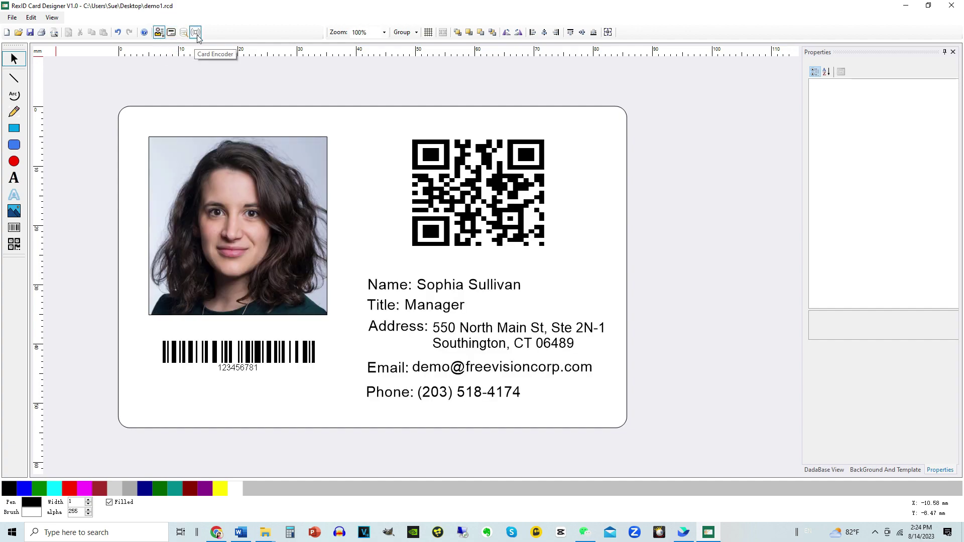
pyautogui.click(196, 34)
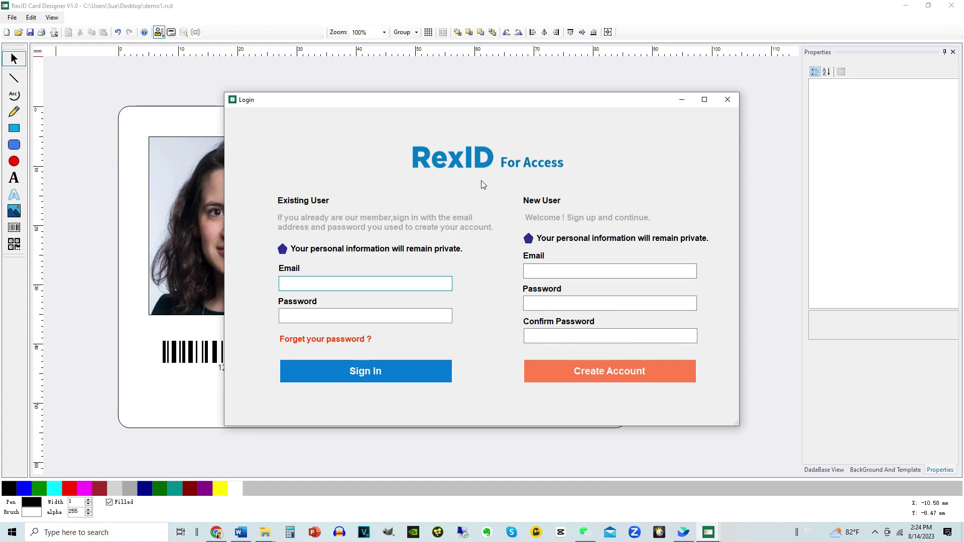
pyautogui.write('de')
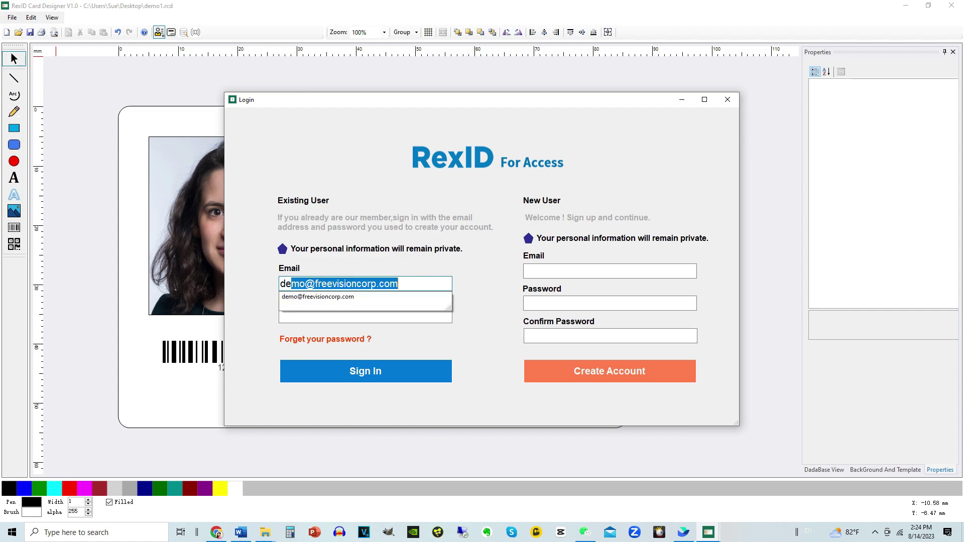
pyautogui.write('mo')
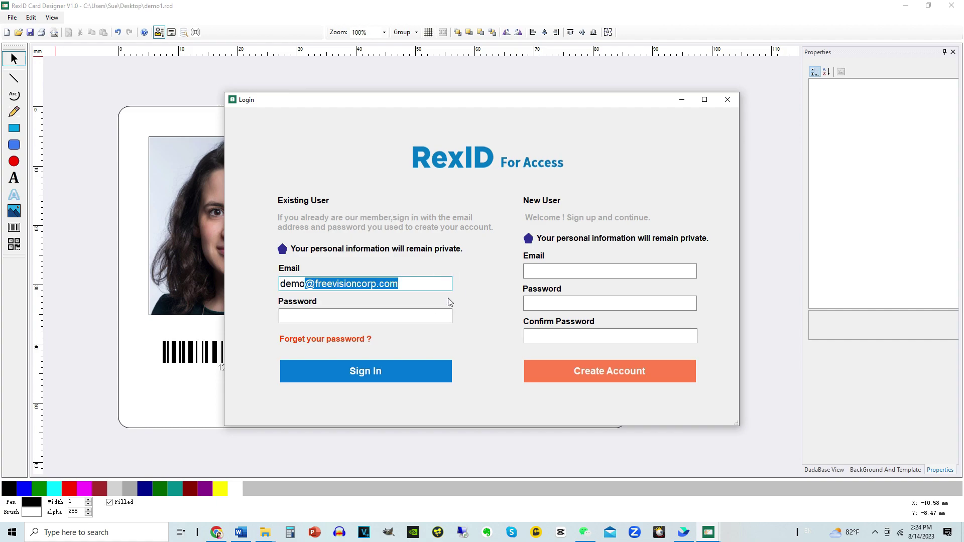
pyautogui.click(415, 314)
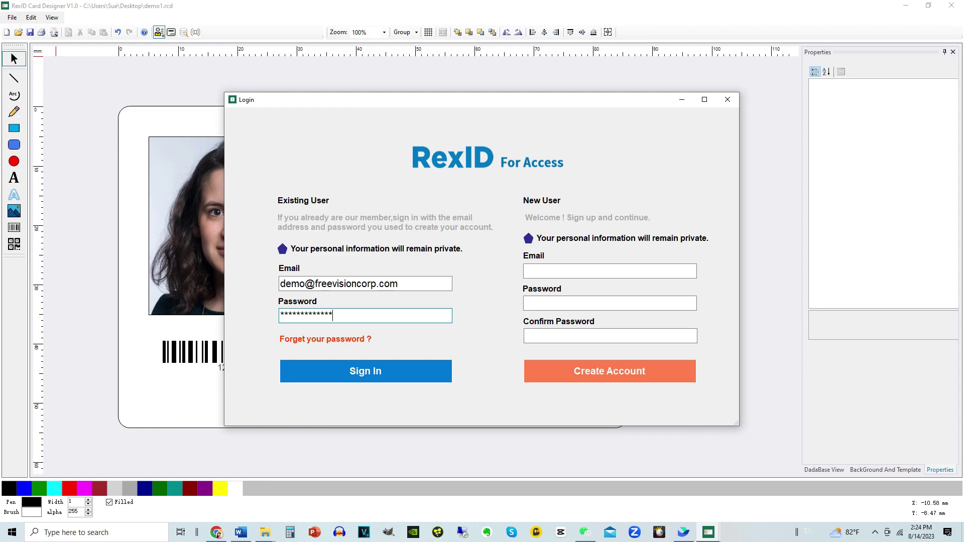
pyautogui.click(415, 370)
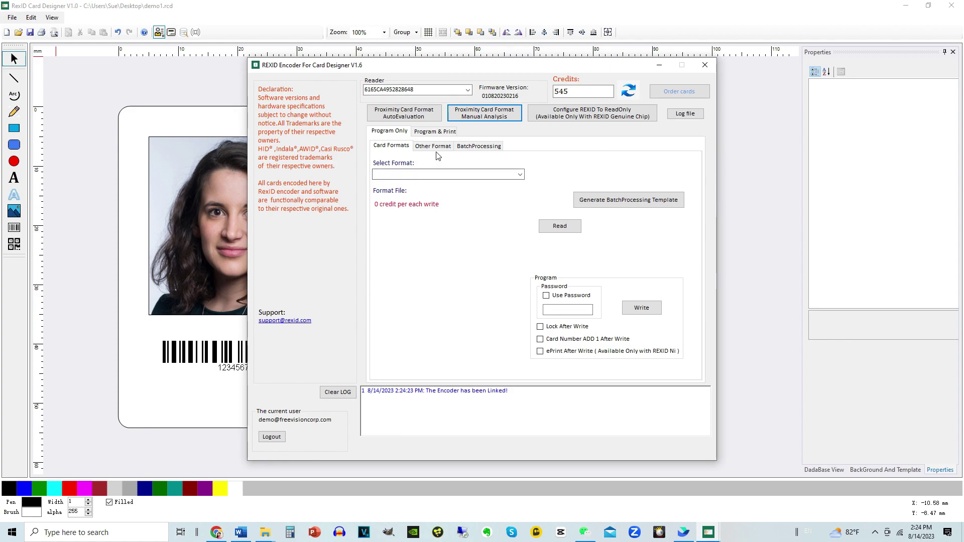
# Select the H10301 card format on the Program & Print tab.
pyautogui.click(433, 132)
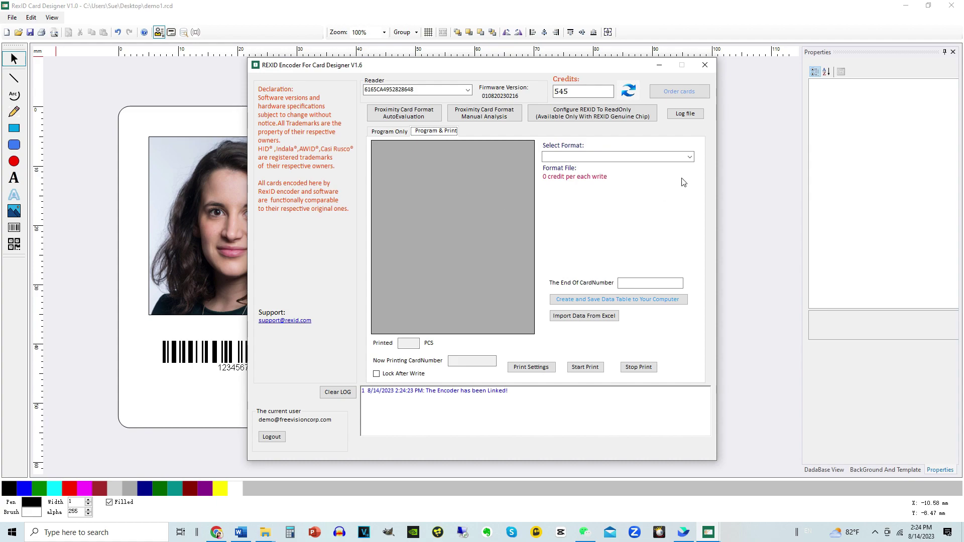
pyautogui.click(690, 157)
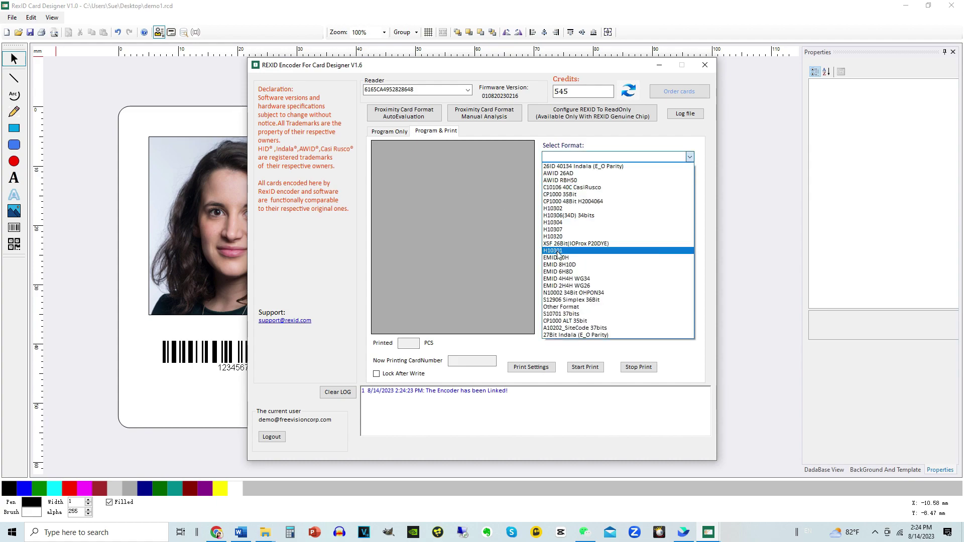
pyautogui.click(559, 251)
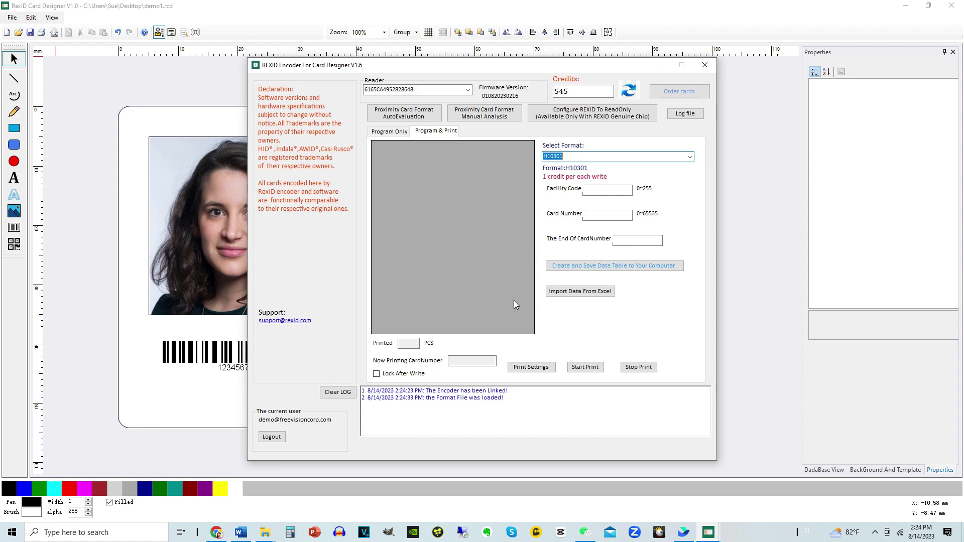
# Keep Seaory S22 as the printer, printing on both sides, in Print Settings.
pyautogui.click(528, 369)
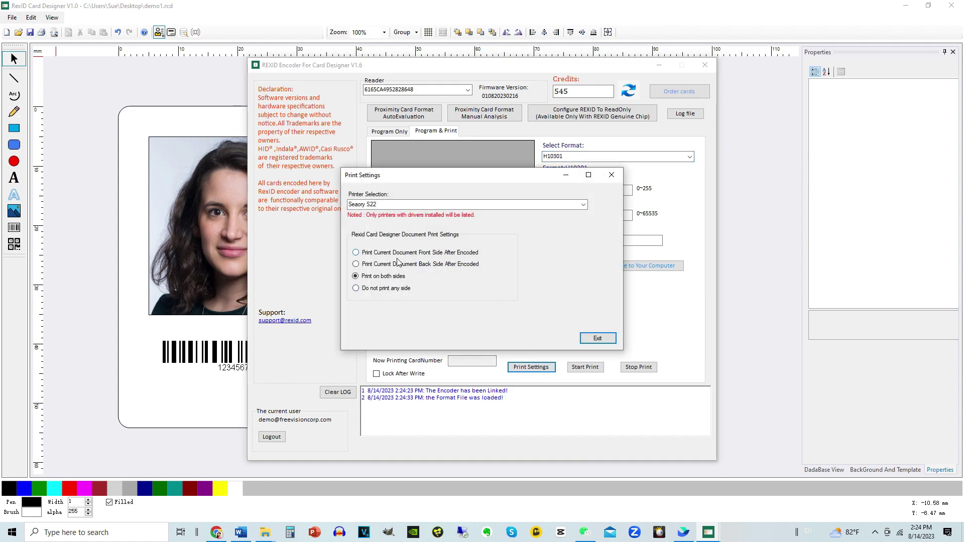
pyautogui.click(582, 204)
pyautogui.click(540, 263)
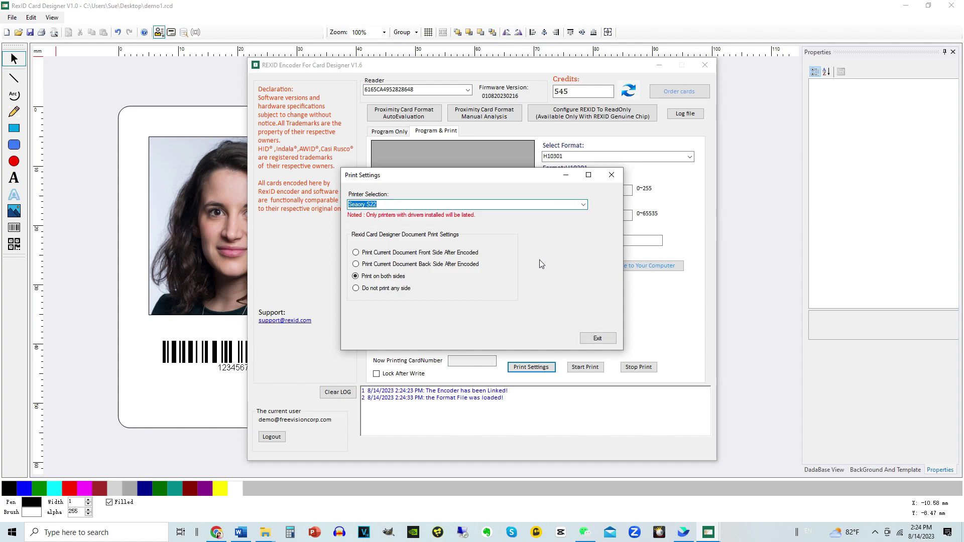
pyautogui.click(596, 338)
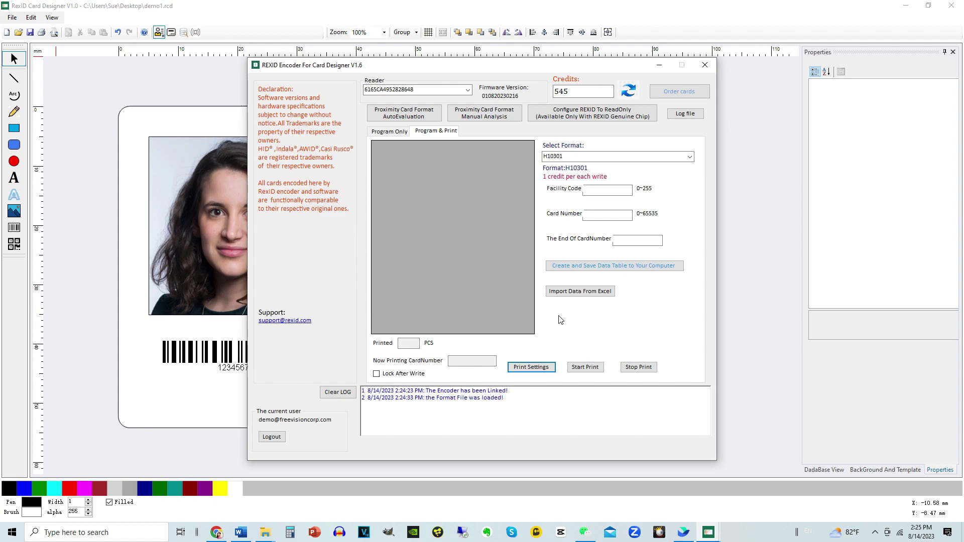
# Import the H10301 Excel file from the Desktop and scroll through the five records' columns.
pyautogui.click(574, 296)
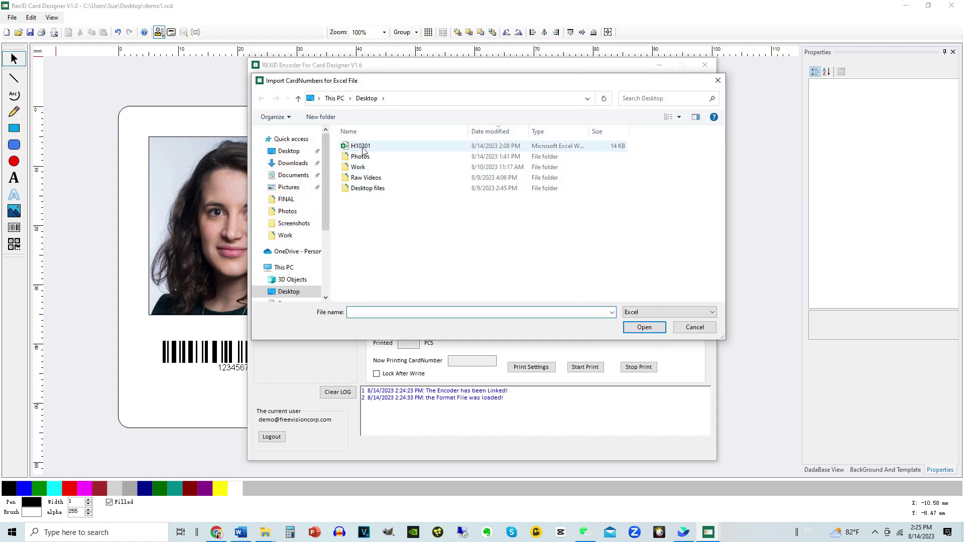
pyautogui.doubleClick(362, 147)
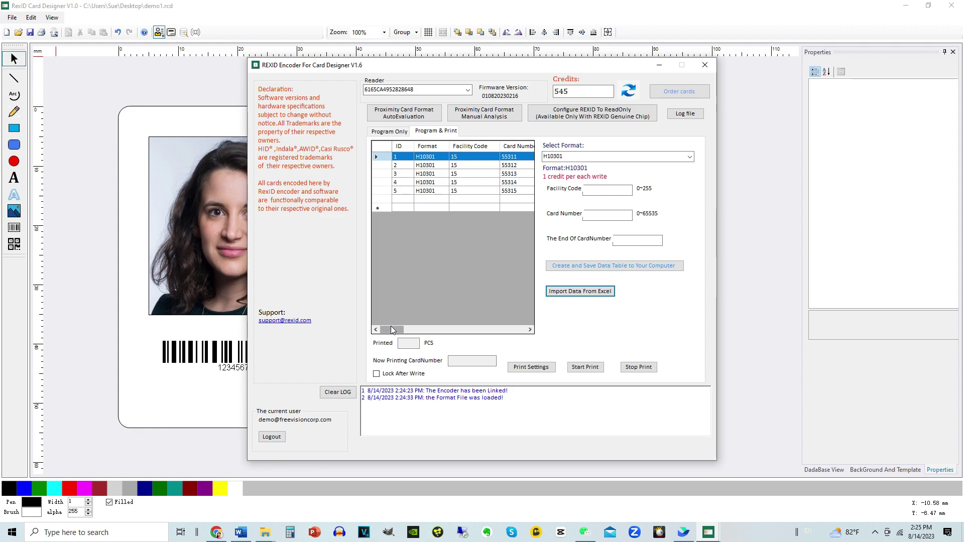
pyautogui.moveTo(394, 330); pyautogui.dragTo(411, 324)
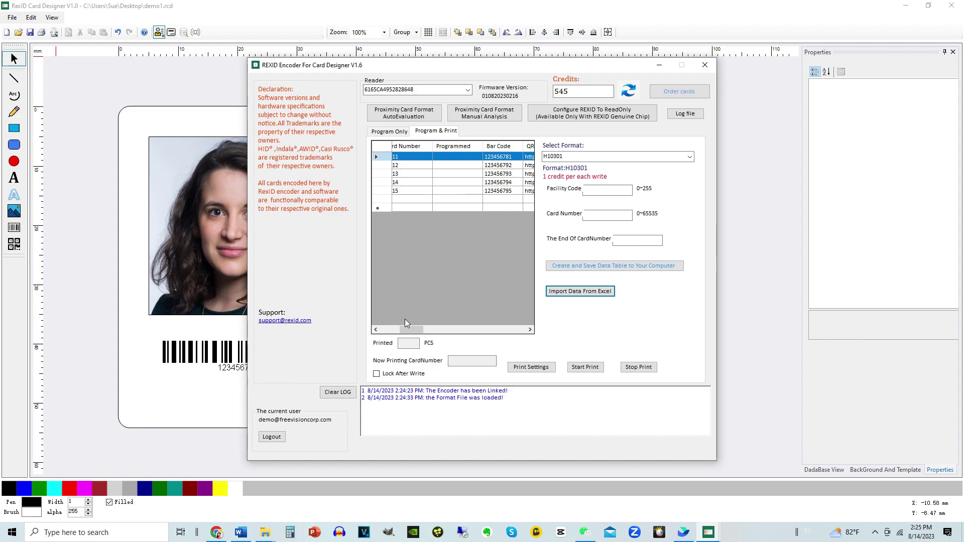
pyautogui.moveTo(408, 329); pyautogui.dragTo(363, 342)
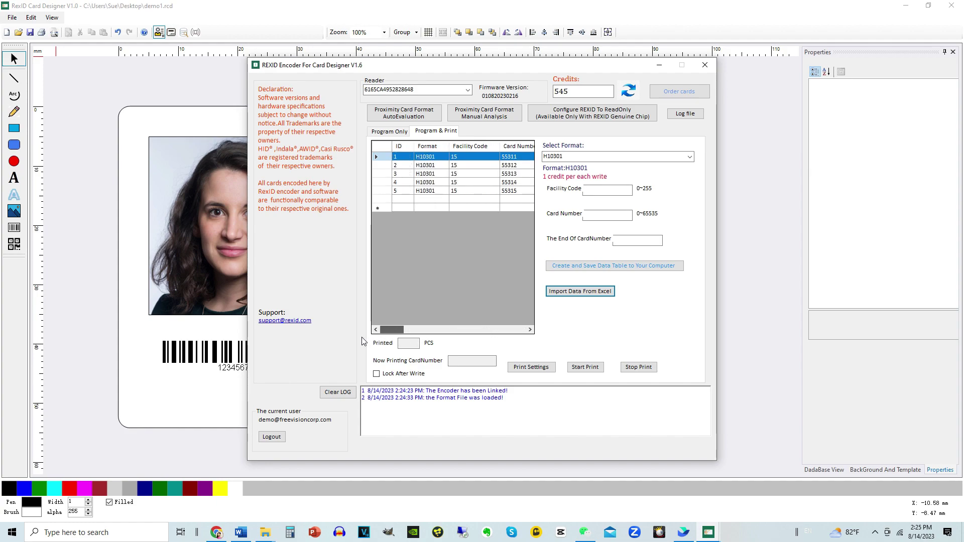